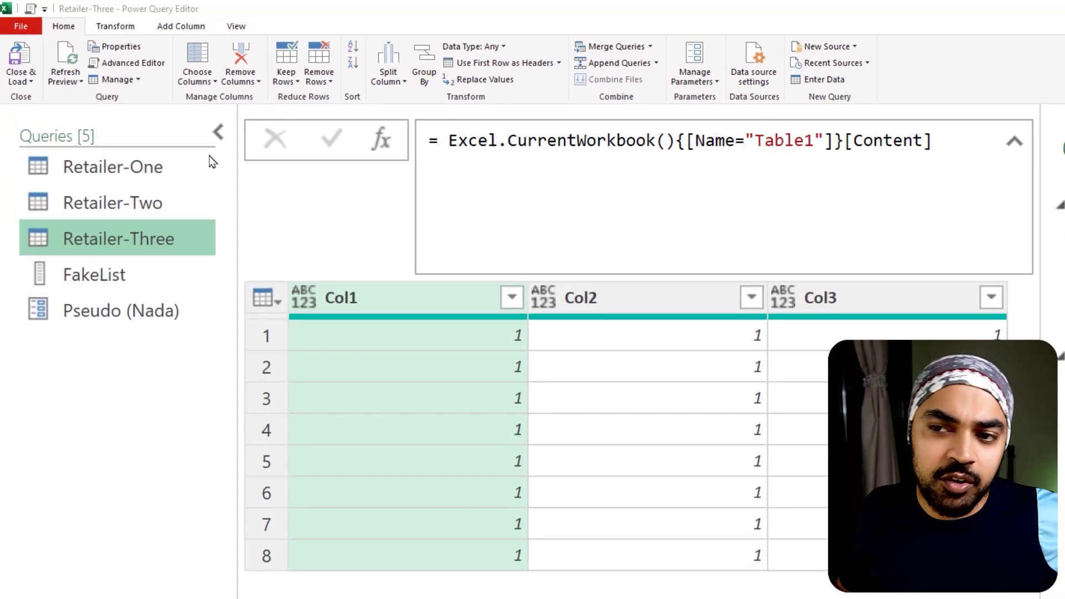
- Preview the Retailer-One, Retailer-Two and Retailer-Three queries, ending with Retailer-One selected alone
click(172, 174)
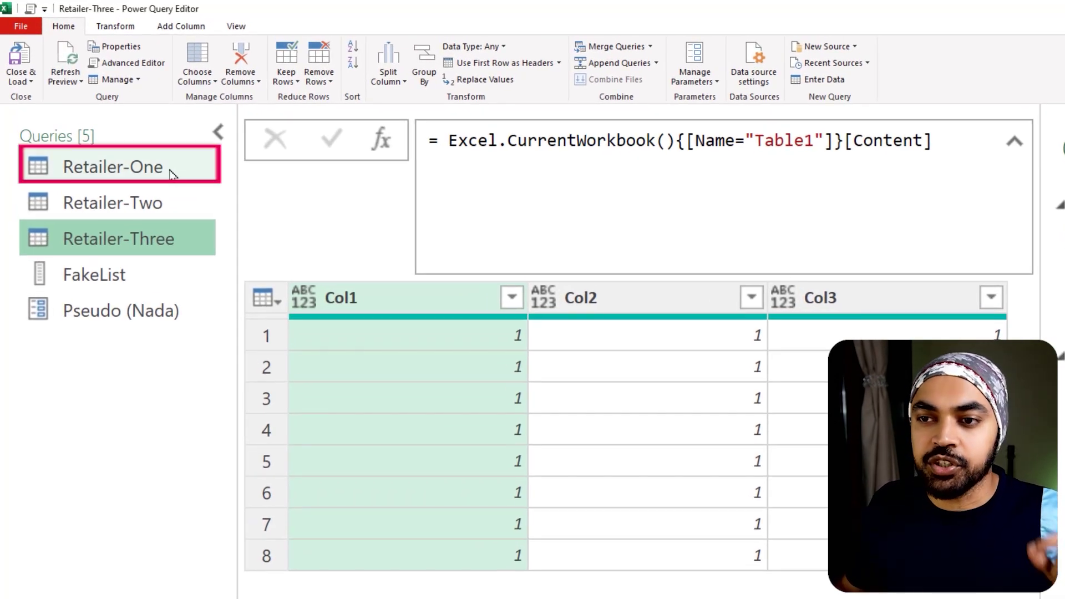
click(175, 209)
click(173, 239)
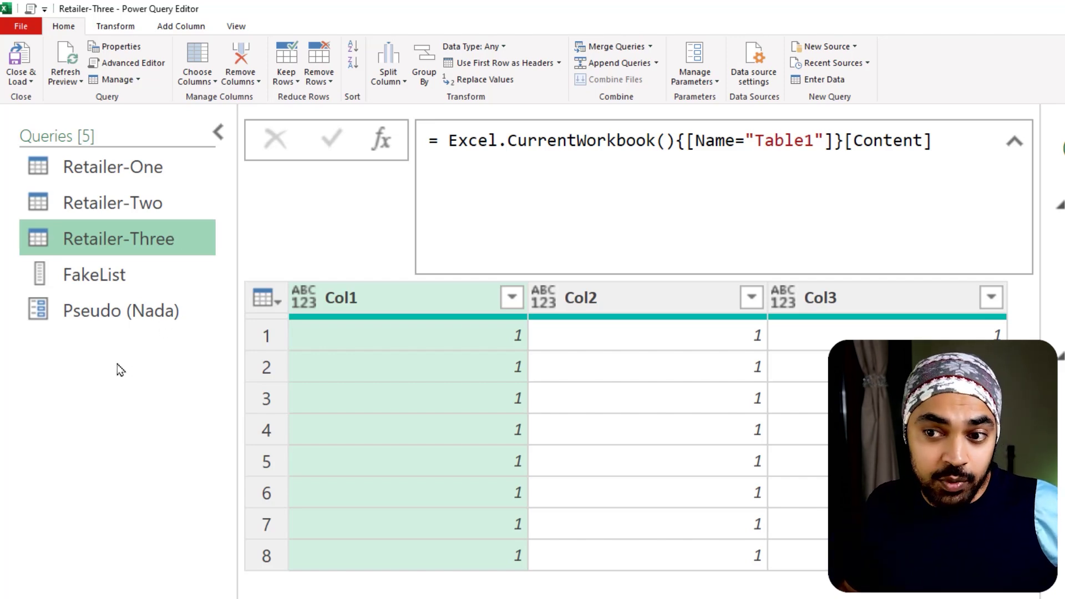
click(147, 209)
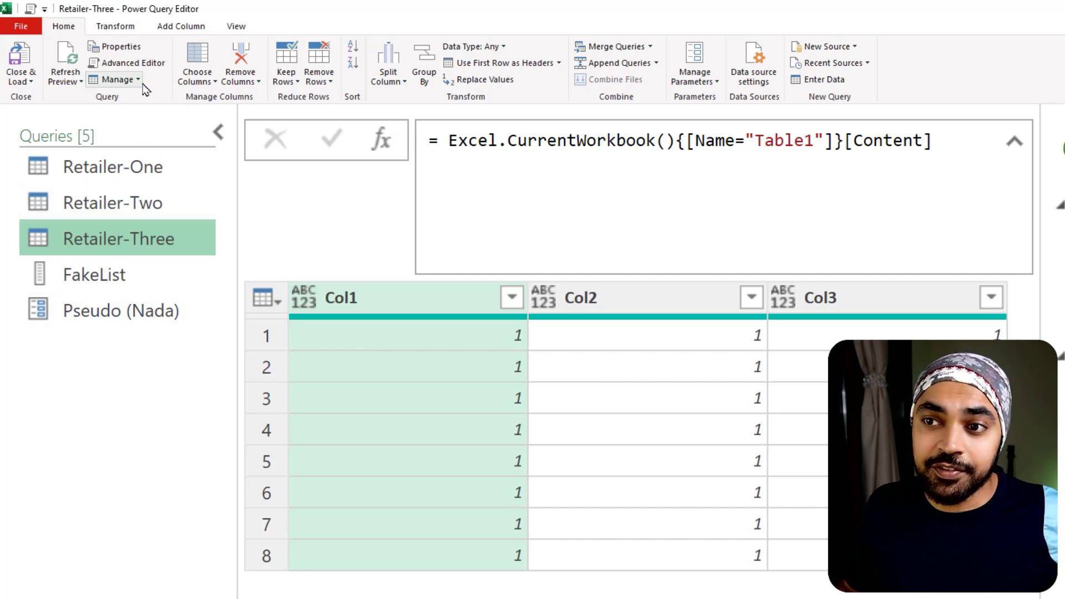
ctrl+click(123, 164)
click(123, 165)
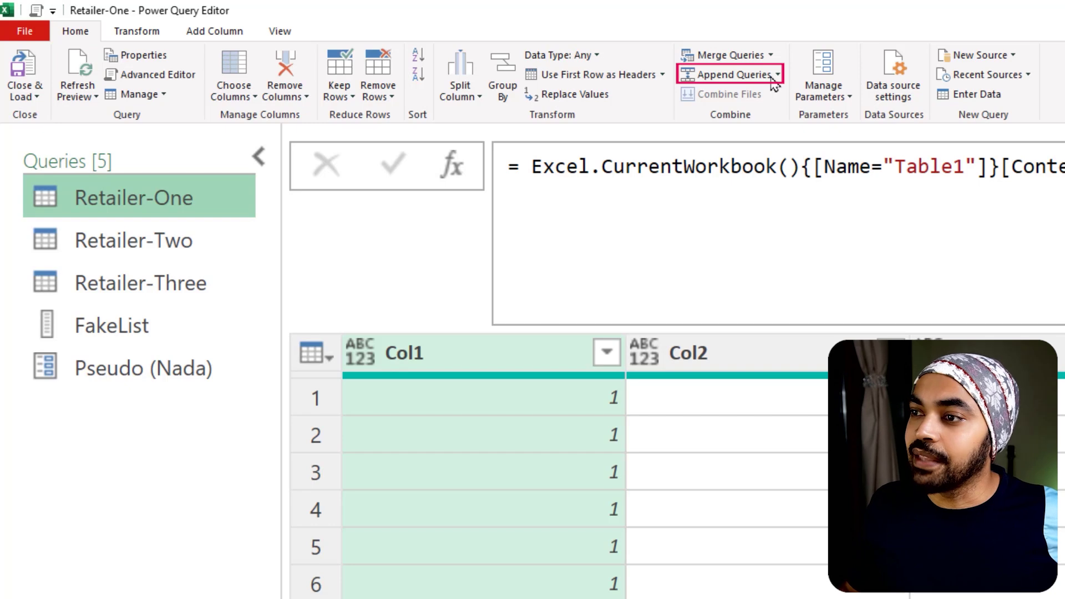
- Append Retailer-One, Retailer-Two and Retailer-Three as a new query using the three-or-more-tables option
click(778, 76)
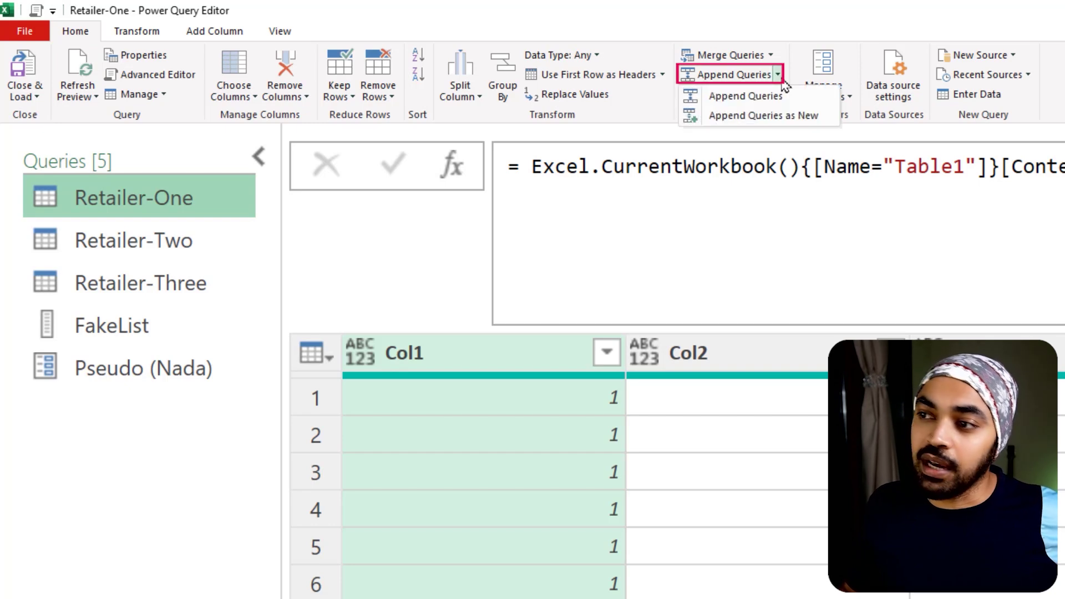
click(781, 116)
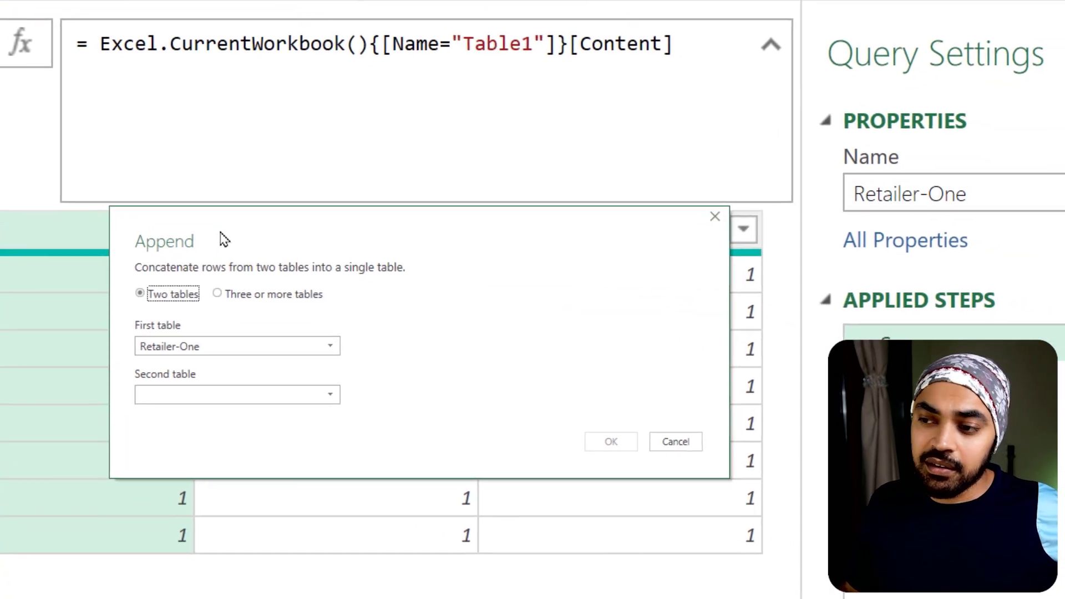
click(185, 229)
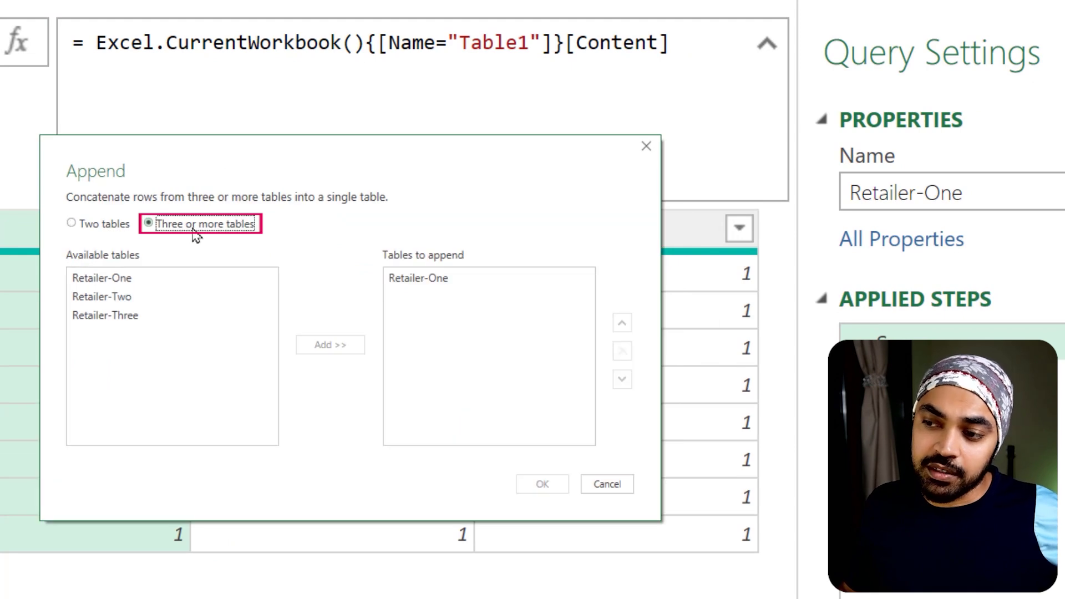
click(170, 278)
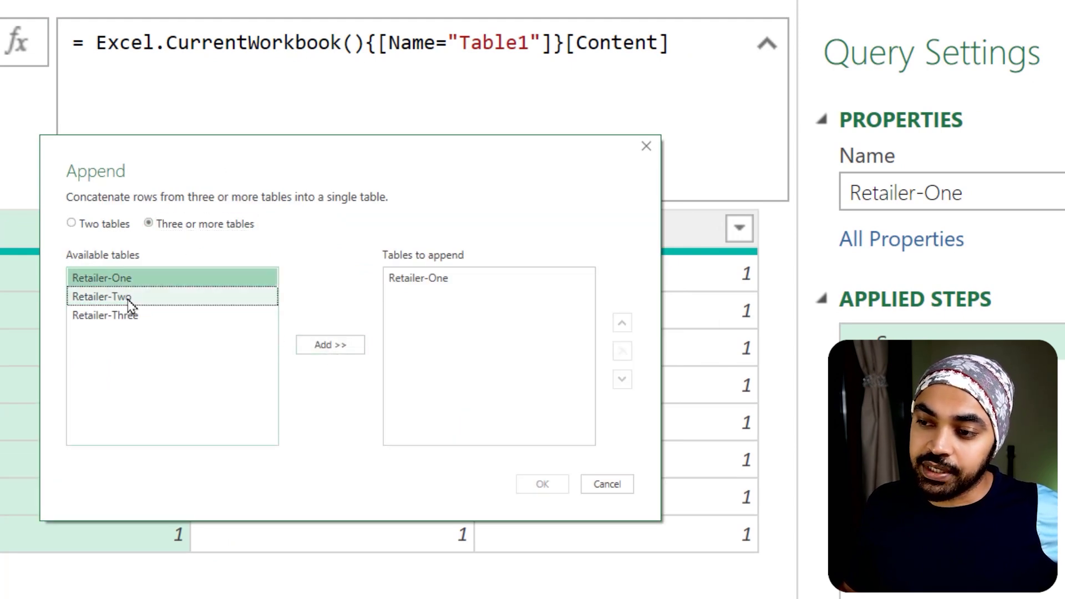
click(128, 298)
click(321, 348)
click(124, 315)
click(350, 348)
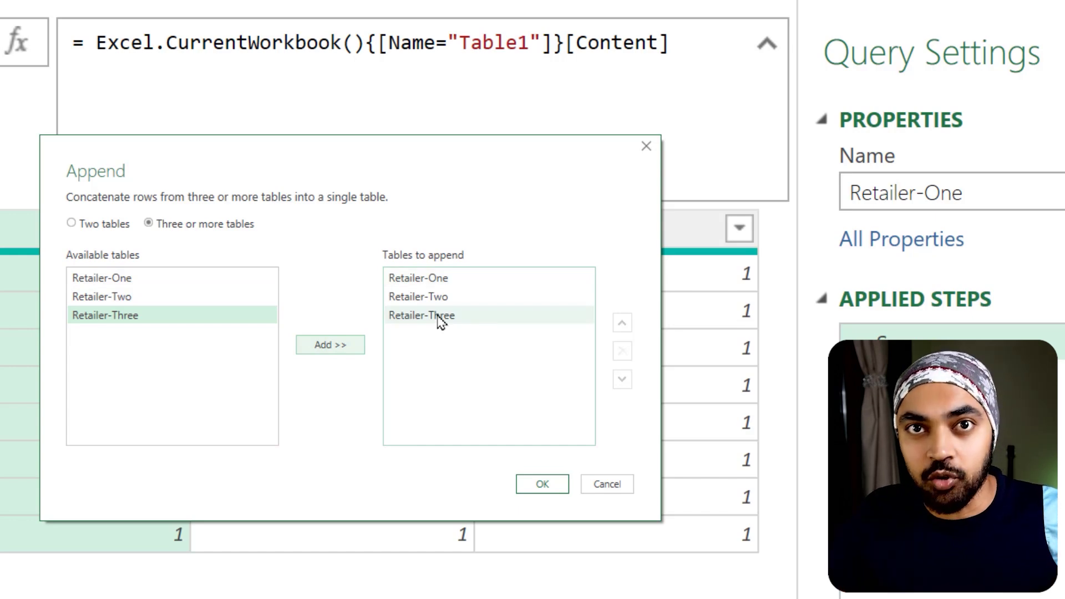
click(542, 484)
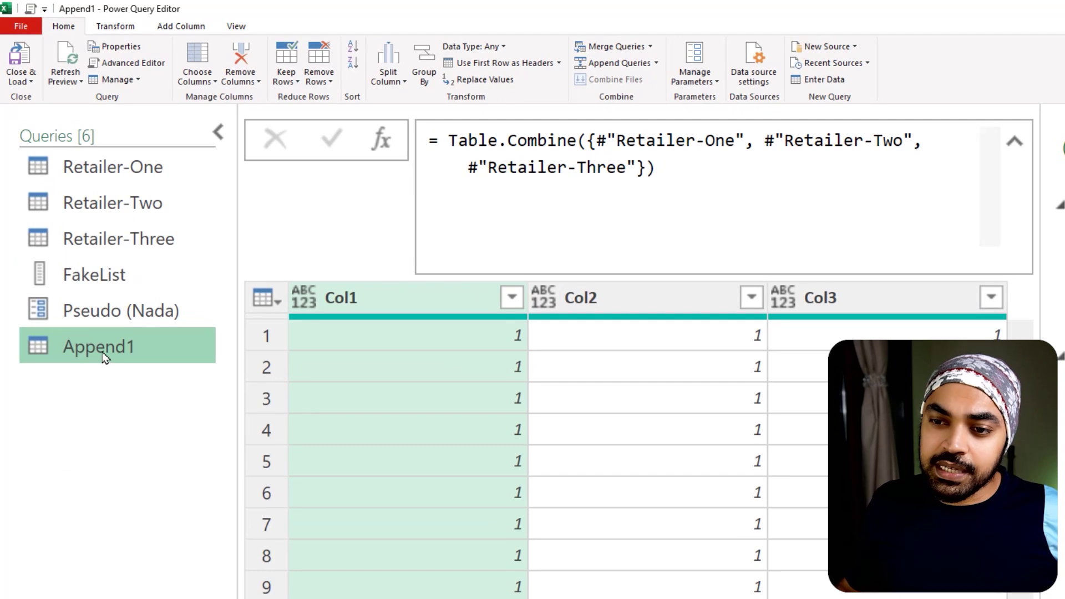
- Delete the Append1 query from the Queries pane and confirm the deletion
right_click(103, 358)
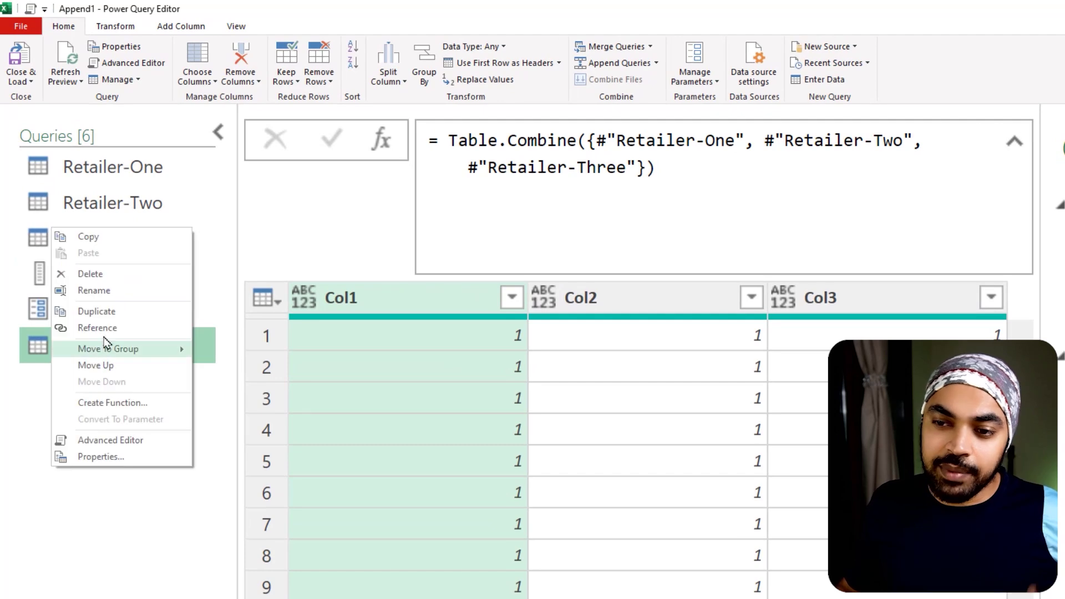
mouse_move(125, 356)
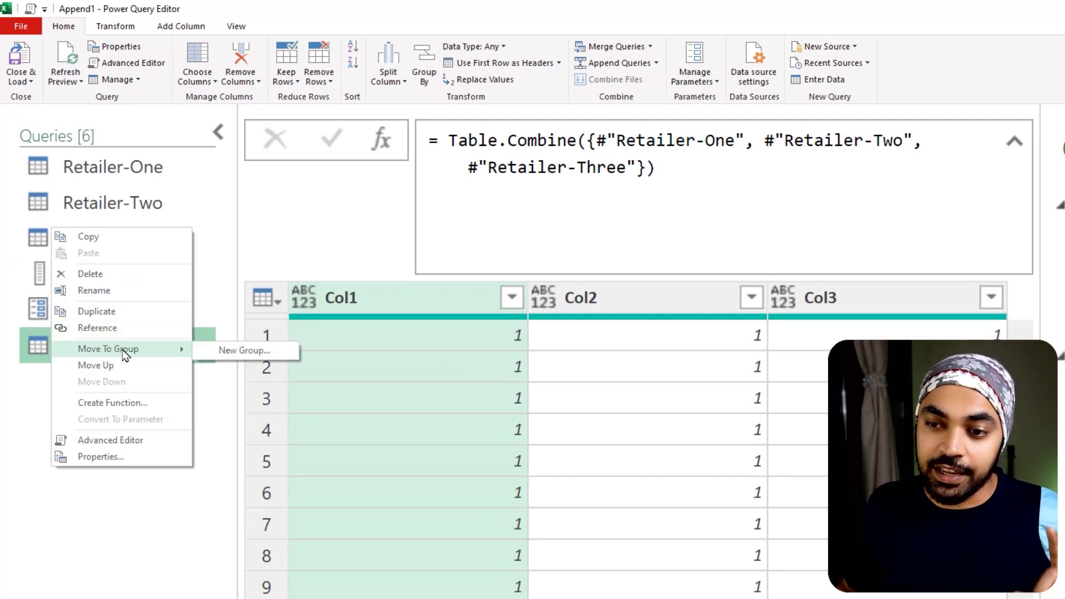
click(132, 276)
click(790, 423)
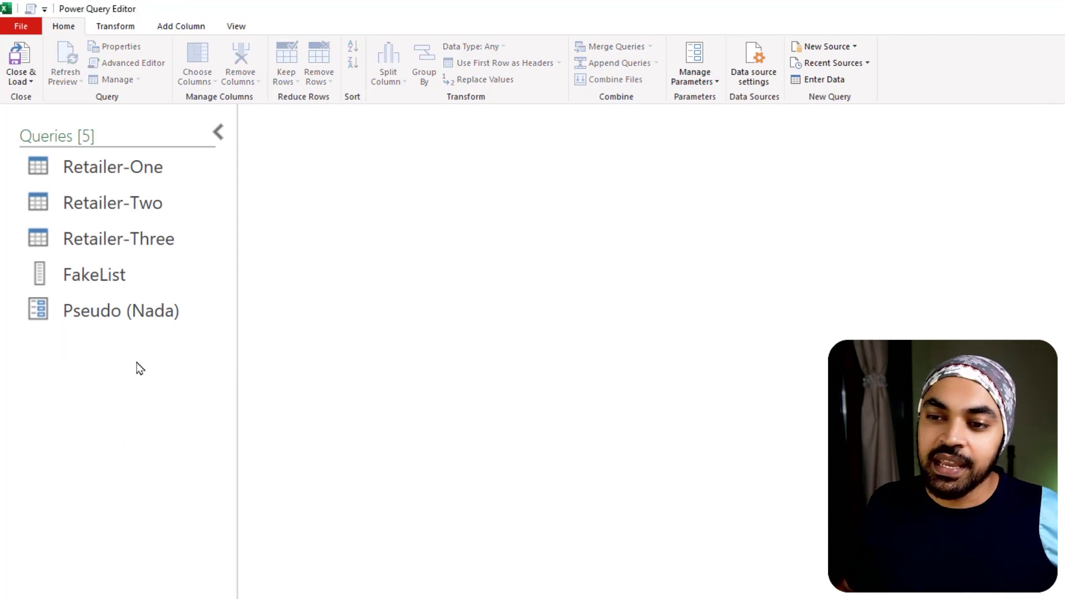
- Add a Blank Query from Other Sources as Query1 and start its formula
right_click(139, 367)
mouse_move(147, 267)
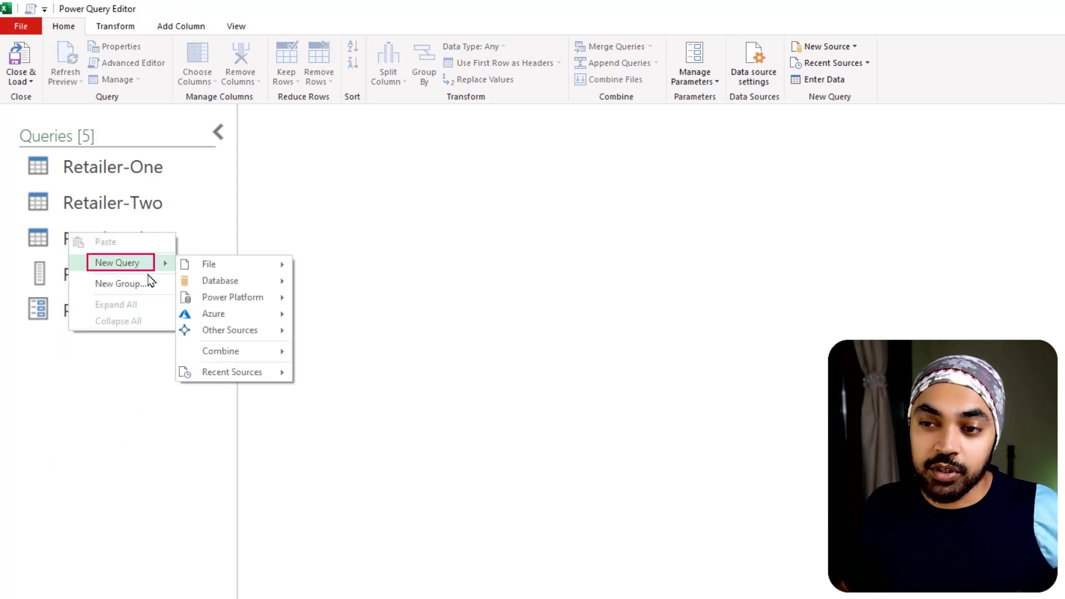
mouse_move(238, 339)
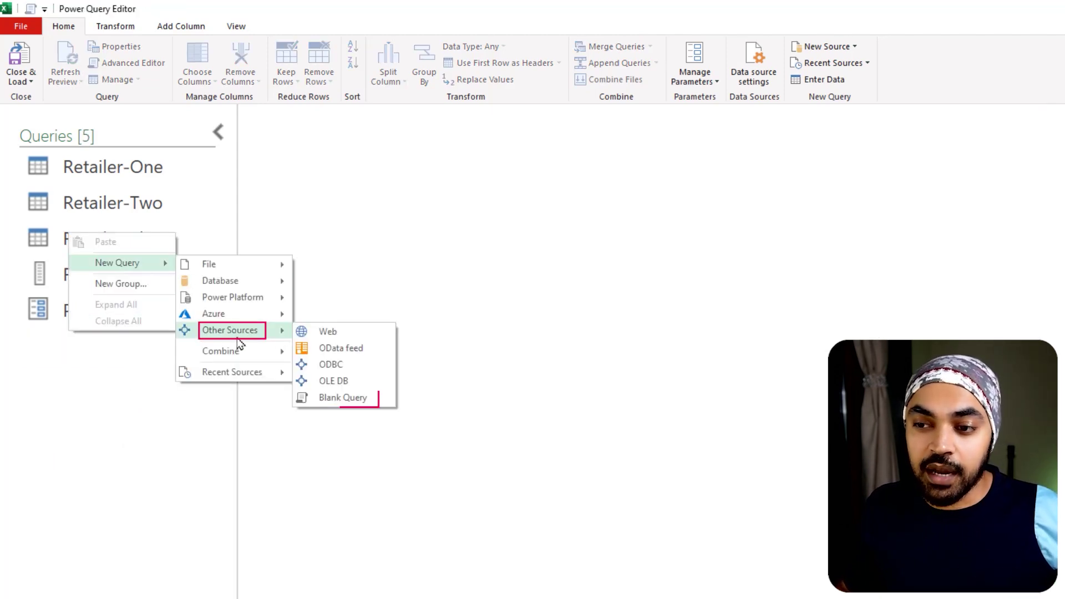
click(323, 404)
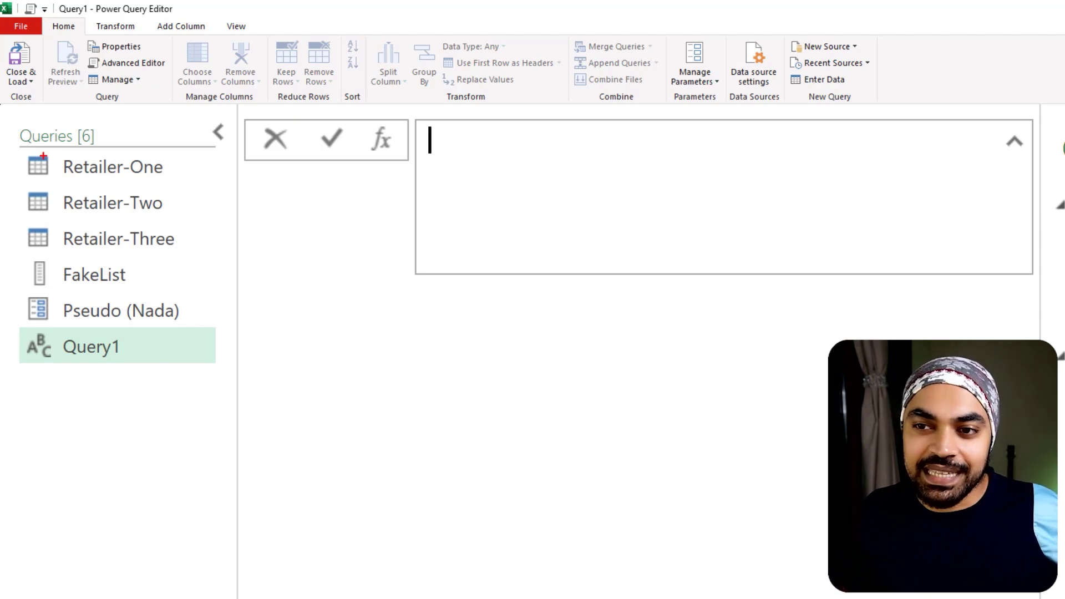
drag(23, 147, 200, 327)
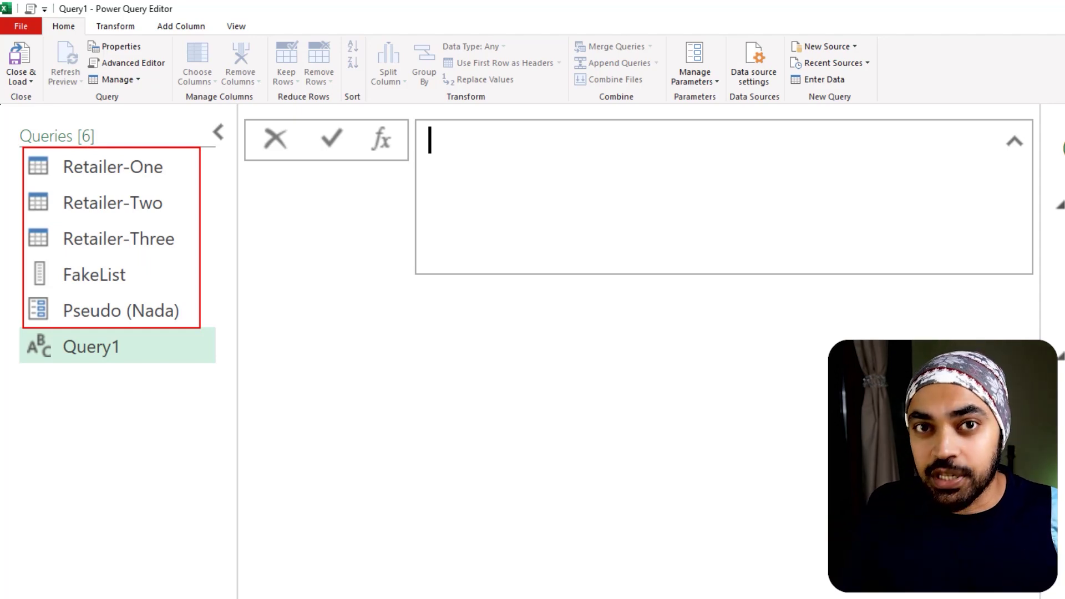
key(Escape)
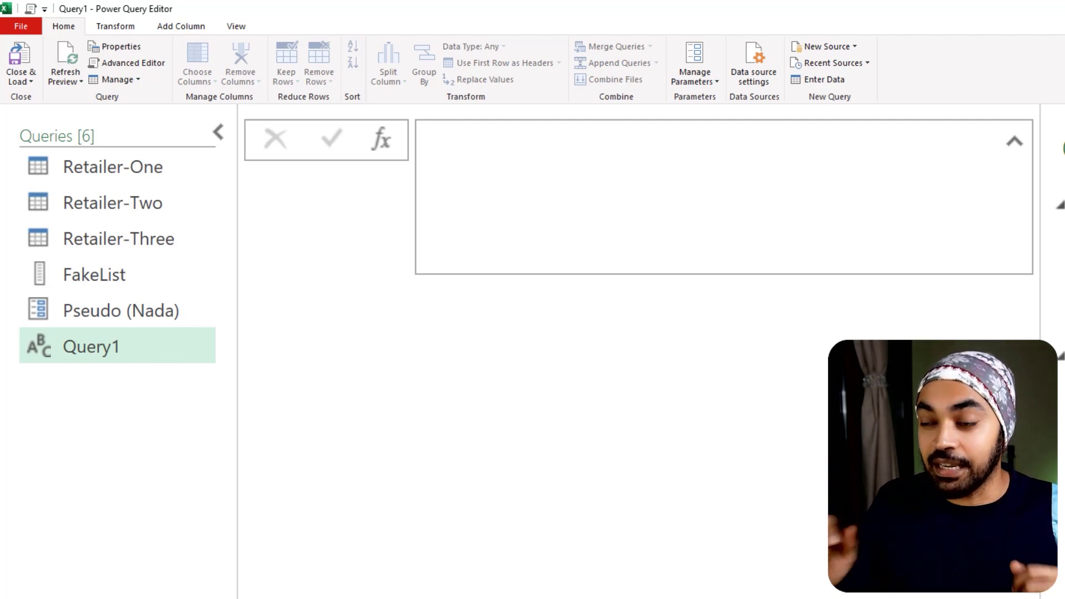
click(547, 132)
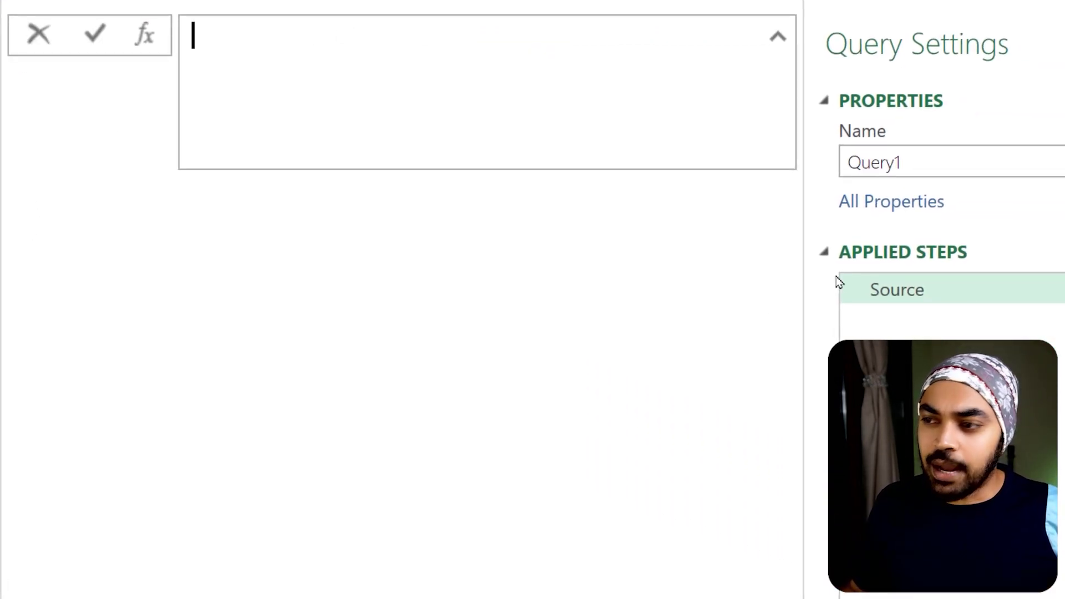
- Set Query1's formula to =#sections and preview the Section1 record's contents
text(=)
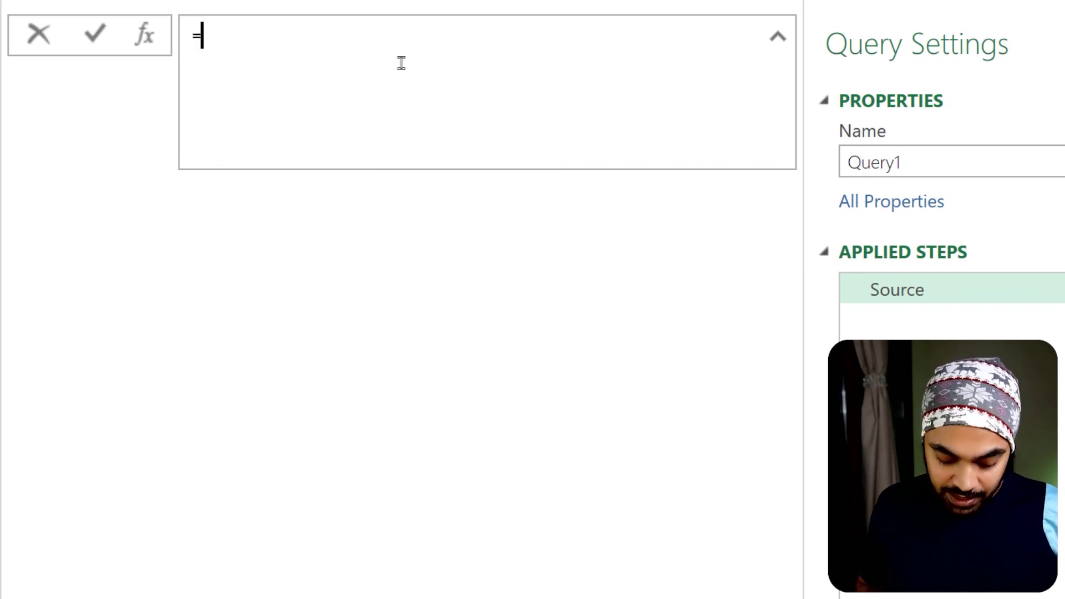
text(#sections)
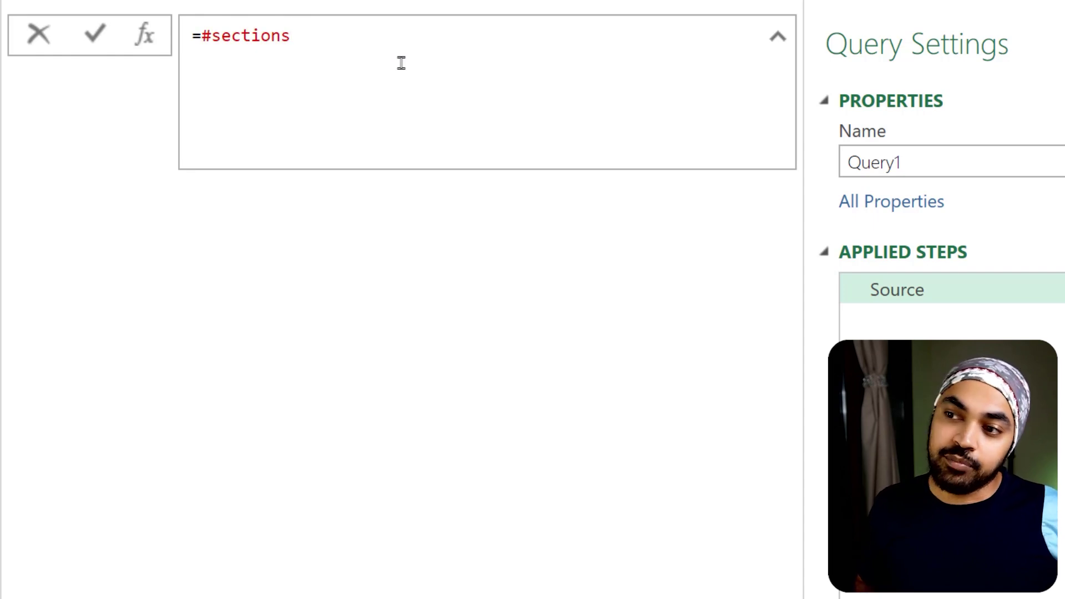
key(Return)
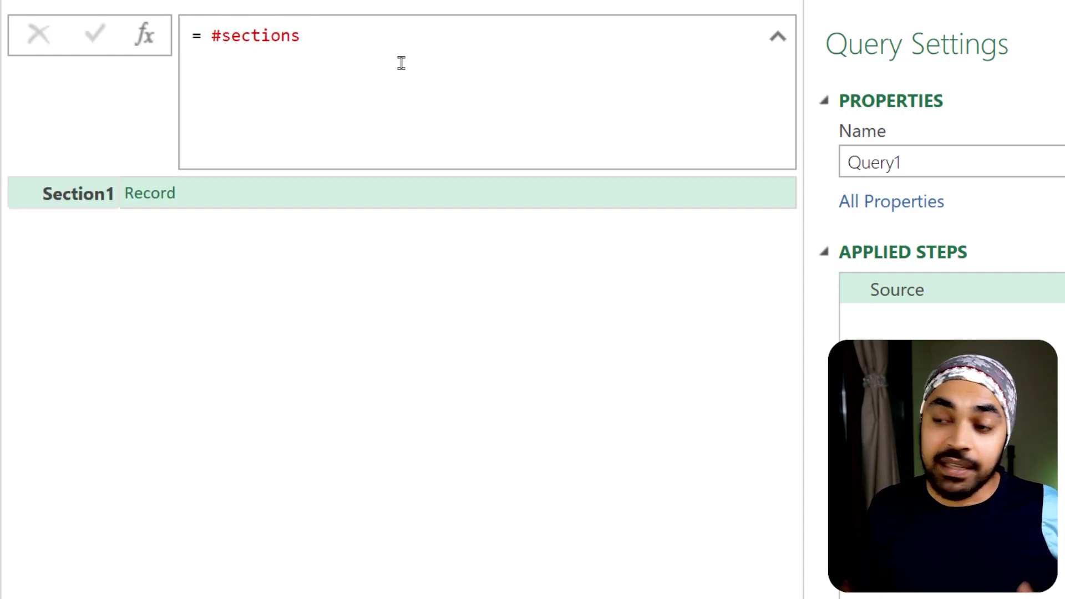
click(212, 204)
drag(191, 373, 195, 280)
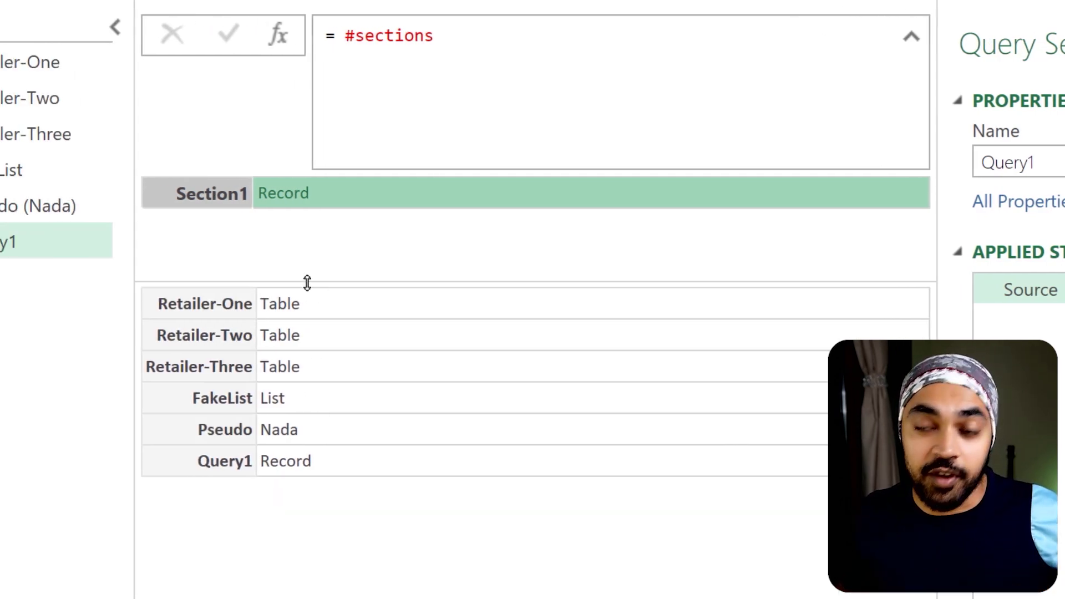
mouse_move(44, 43)
mouse_down()
mouse_move(183, 246)
mouse_move(183, 285)
mouse_move(224, 336)
mouse_up()
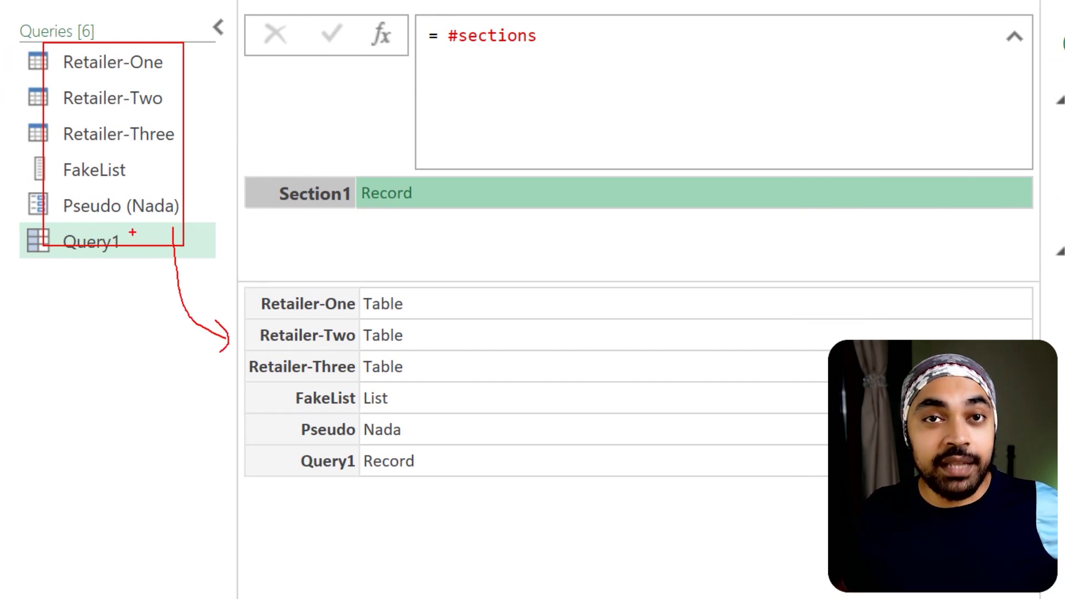
mouse_move(58, 237)
mouse_down()
mouse_move(133, 244)
mouse_move(242, 450)
mouse_move(364, 491)
mouse_up()
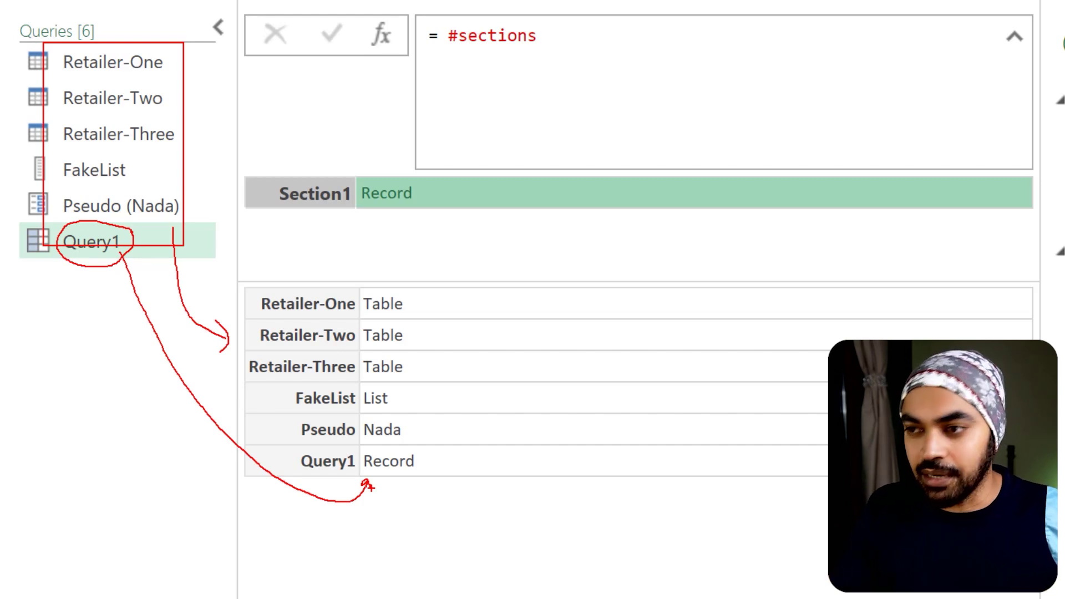
key(Escape)
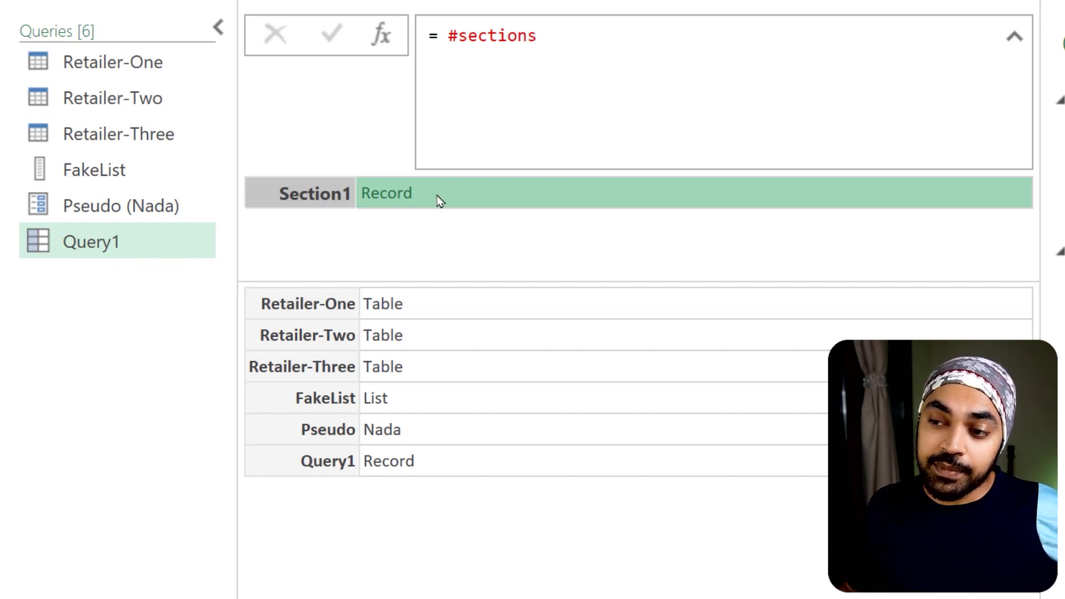
- Change the formula to = #sections[Section1] to return the record of six queries
click(586, 34)
text([Sect)
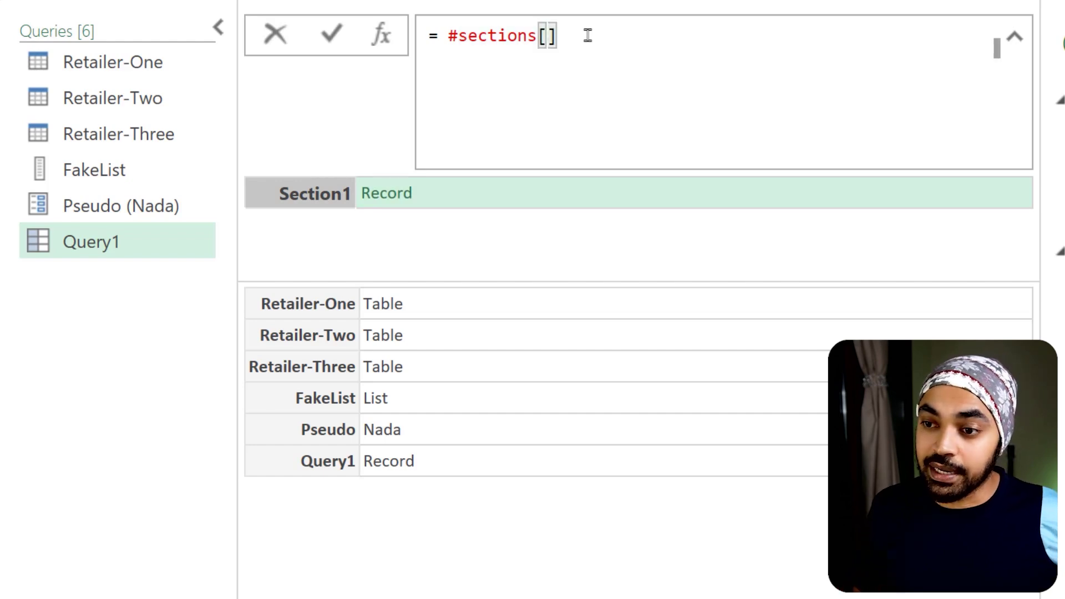
text(ion1)
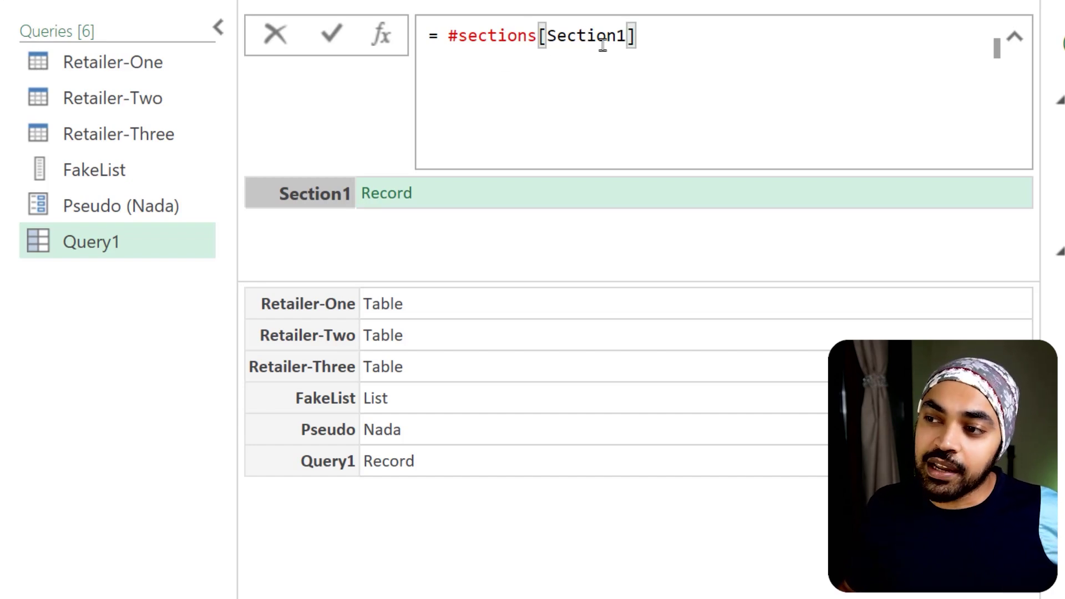
click(702, 36)
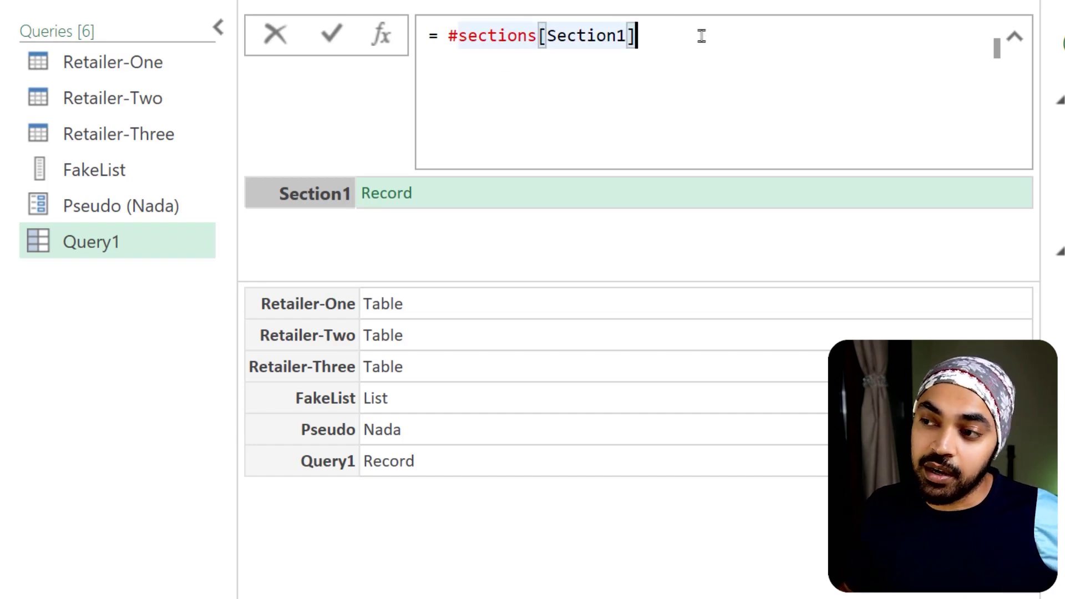
key(Return)
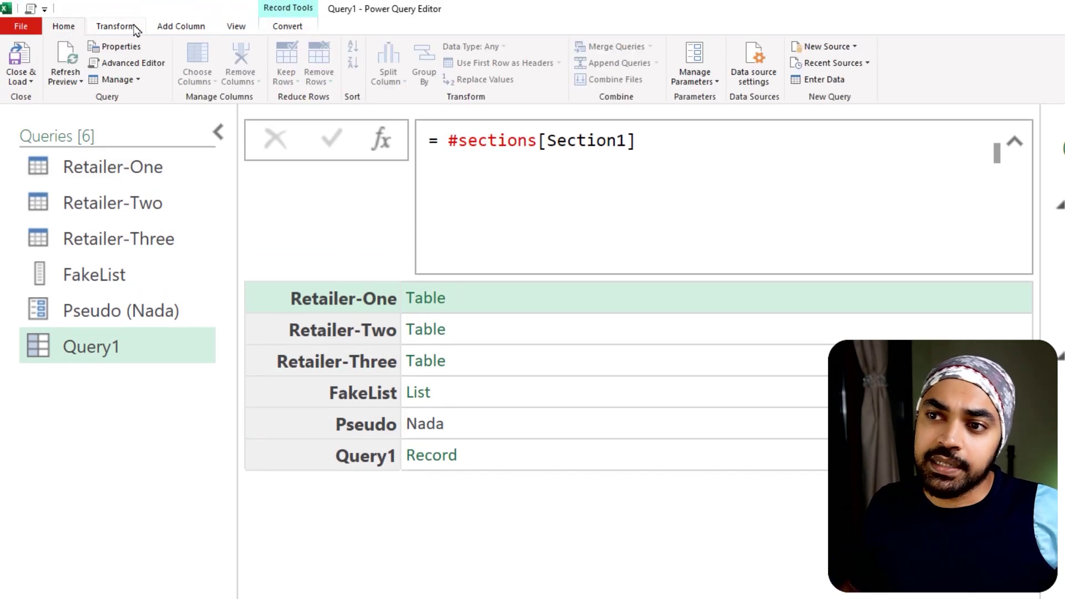
click(143, 27)
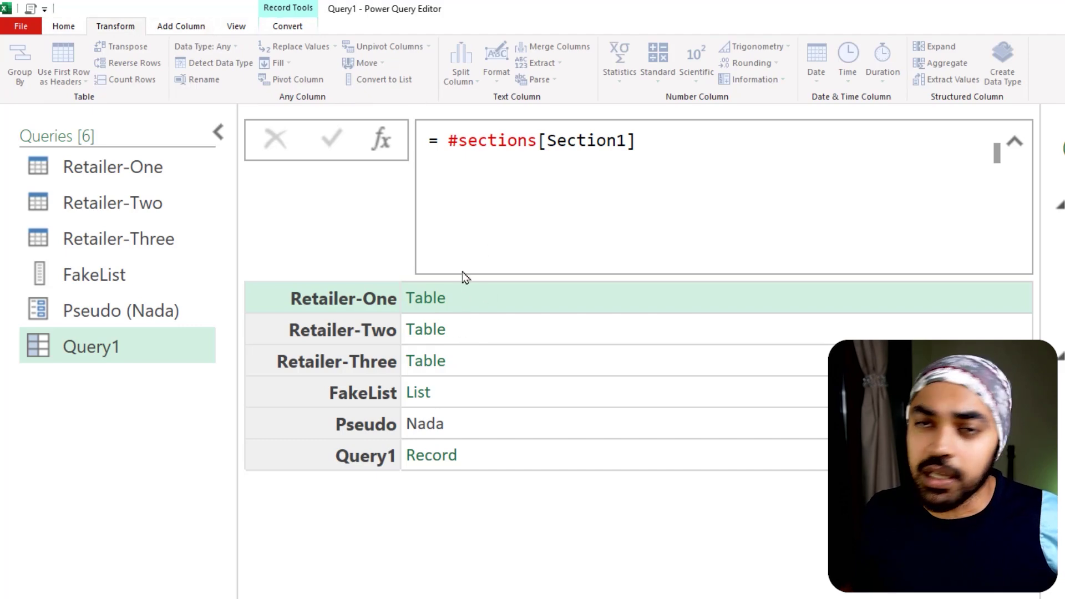
click(450, 143)
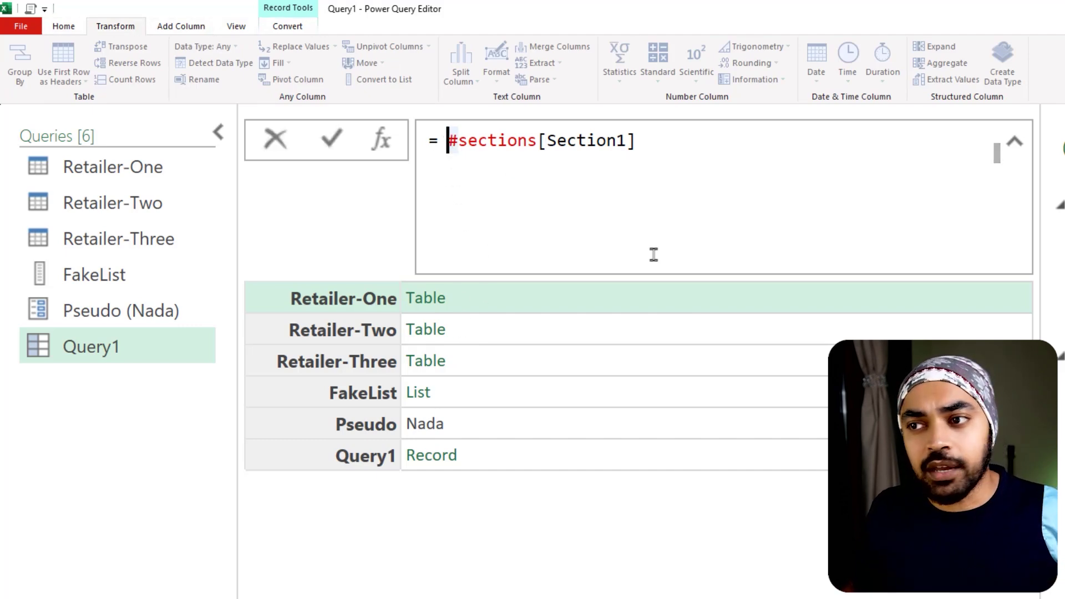
- Wrap the expression as Record.ToTable(#sections[Section1]) to get a Name/Value table
text(Record)
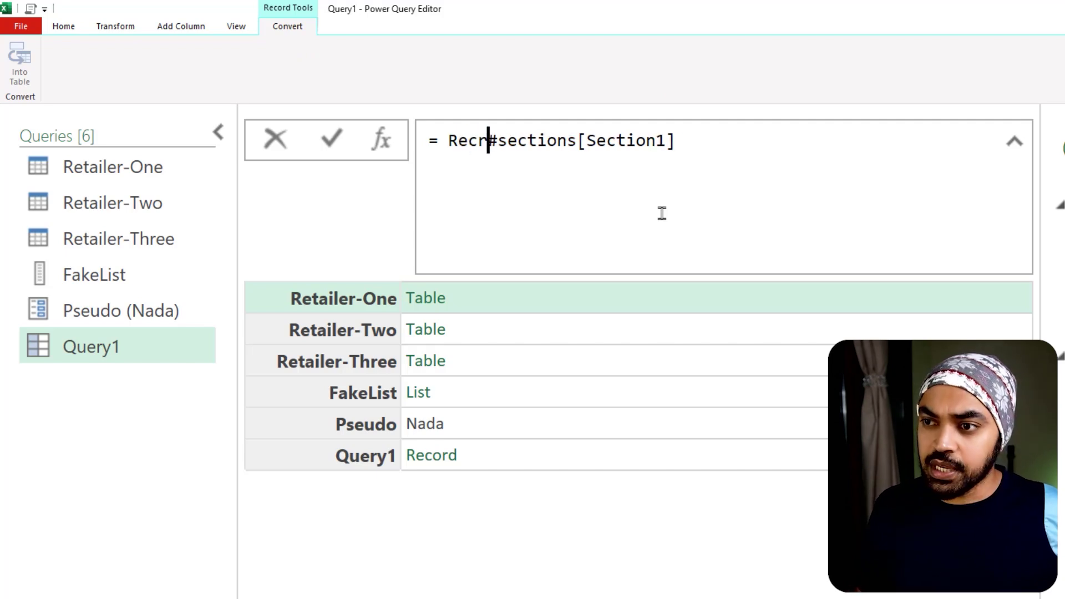
text(.ToTab)
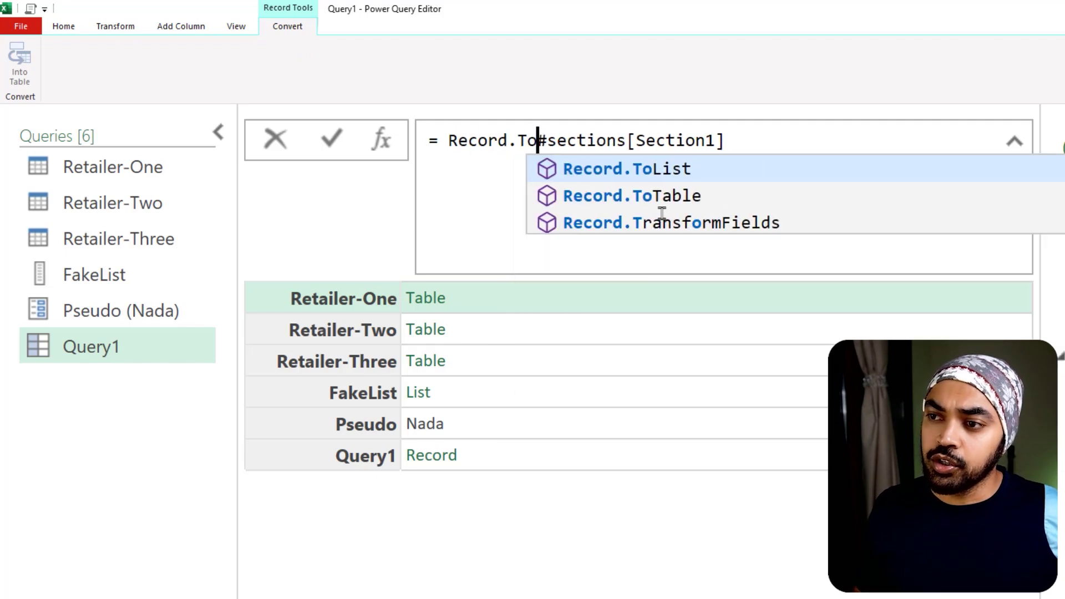
key(Tab)
text(()
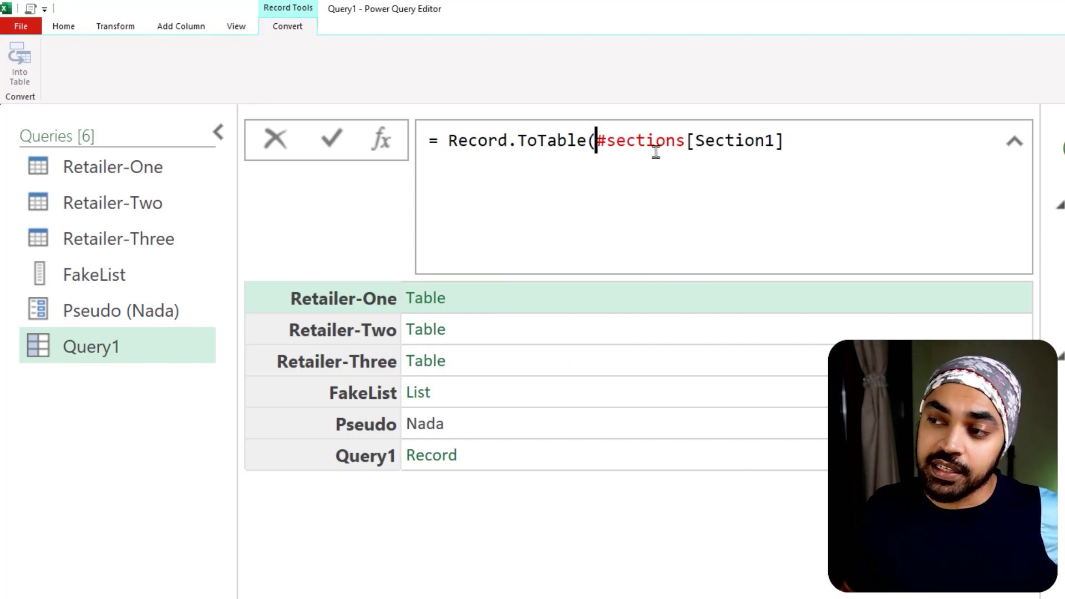
click(809, 141)
text())
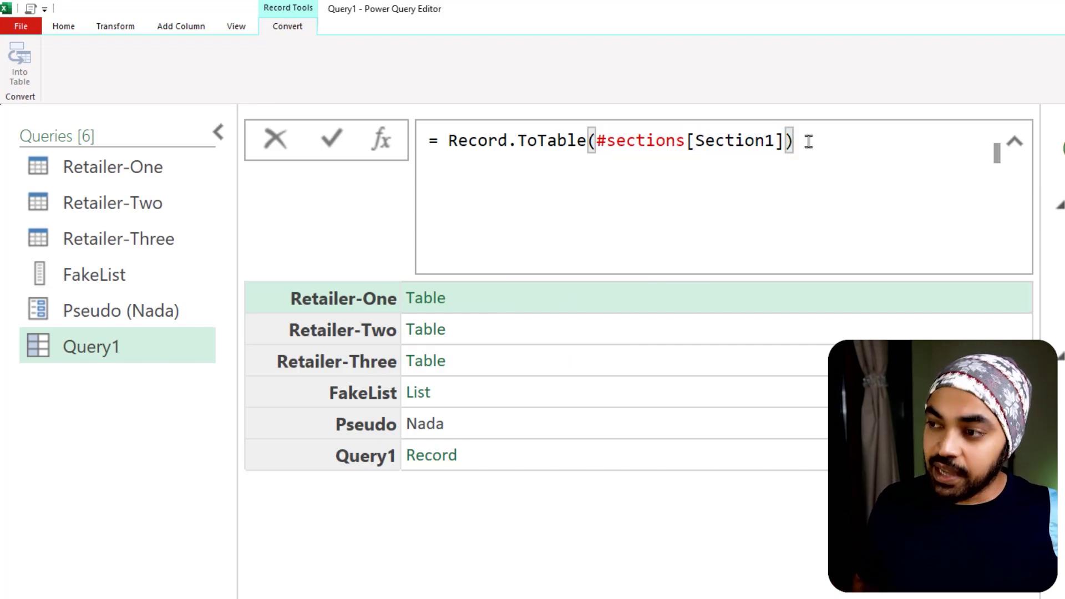
key(Return)
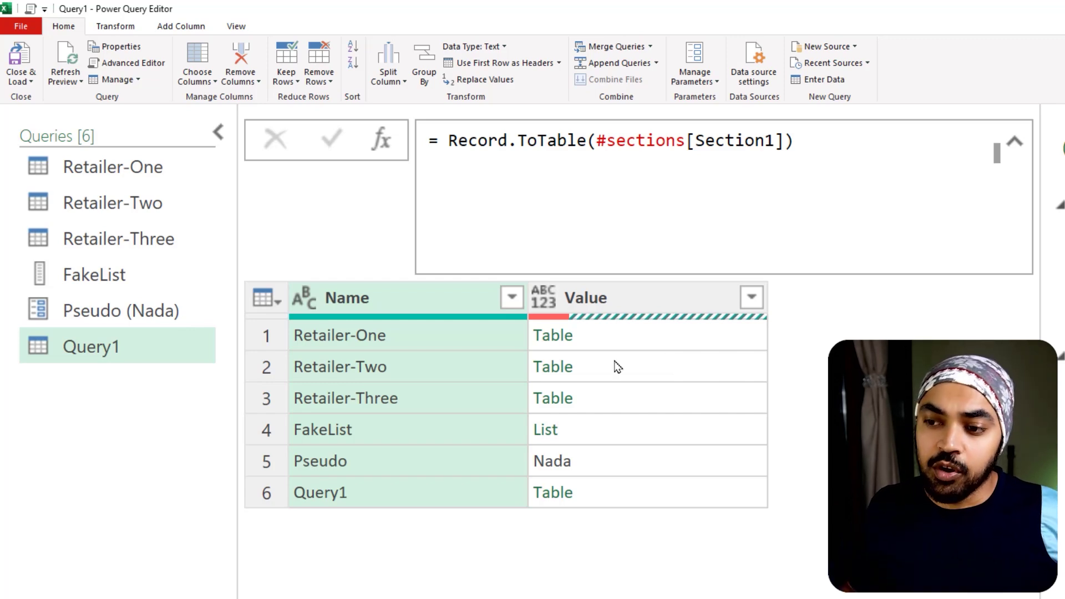
- Preview the Retailer-One, Retailer-Two and Retailer-Three Value entries in the table
click(401, 341)
click(409, 372)
drag(411, 381, 414, 476)
click(411, 402)
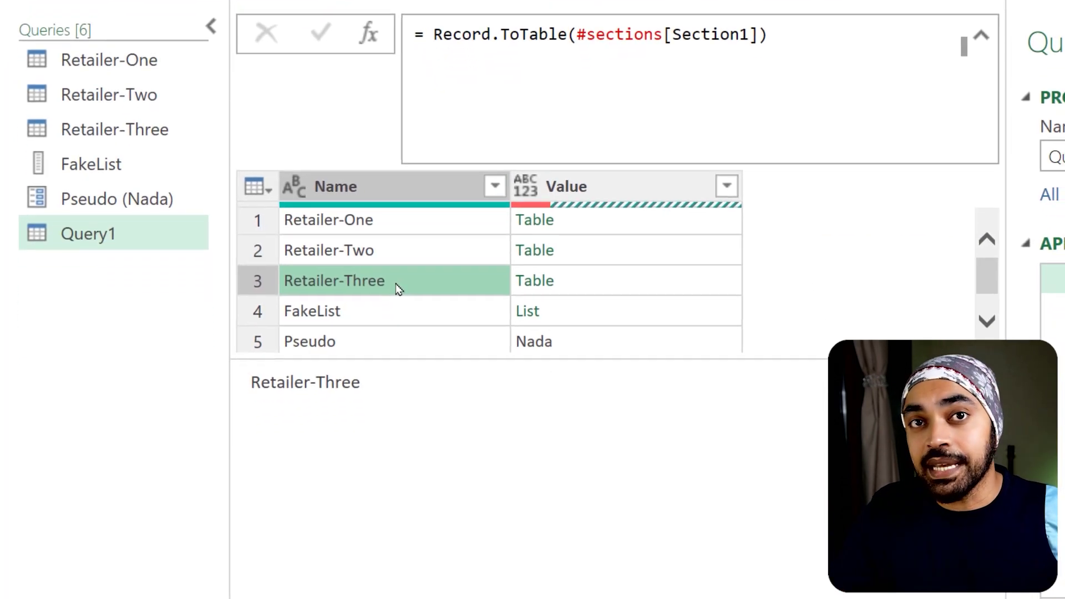
- Filter the Name column to rows that begin with 'Retailer'
click(397, 184)
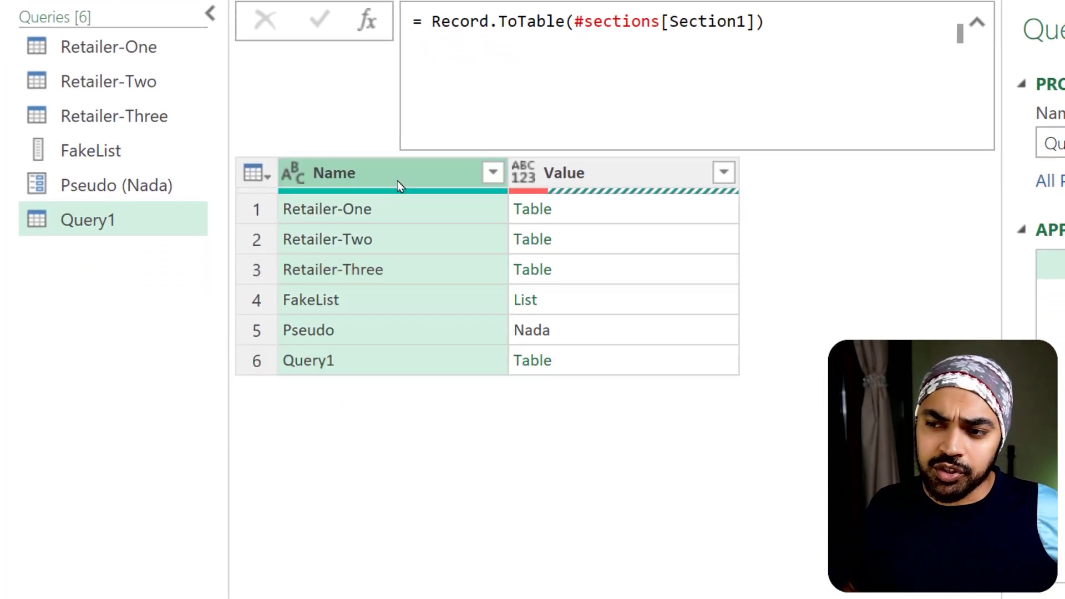
click(496, 179)
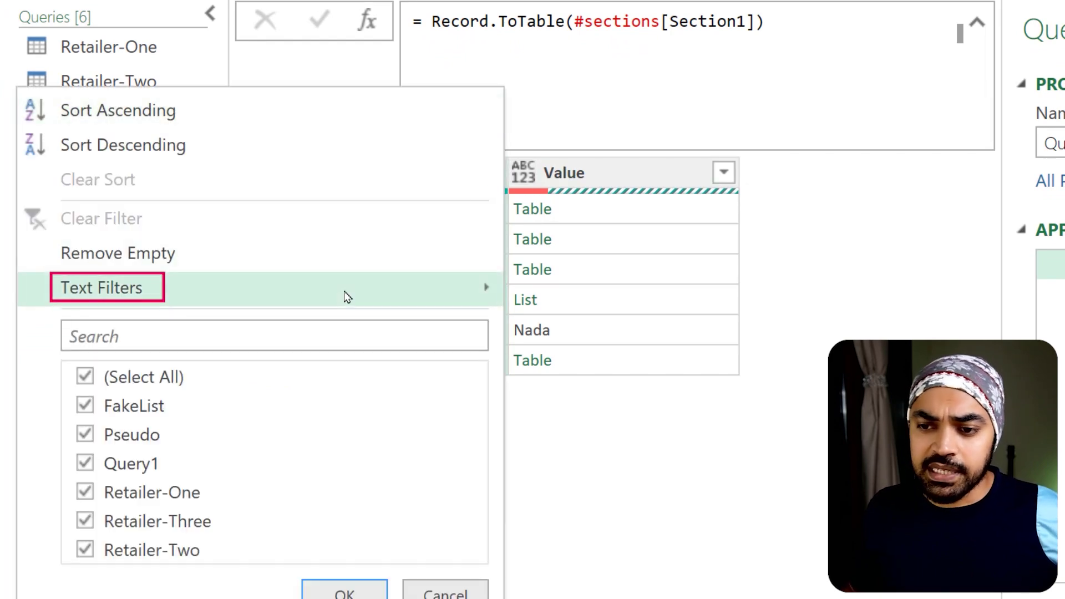
mouse_move(355, 294)
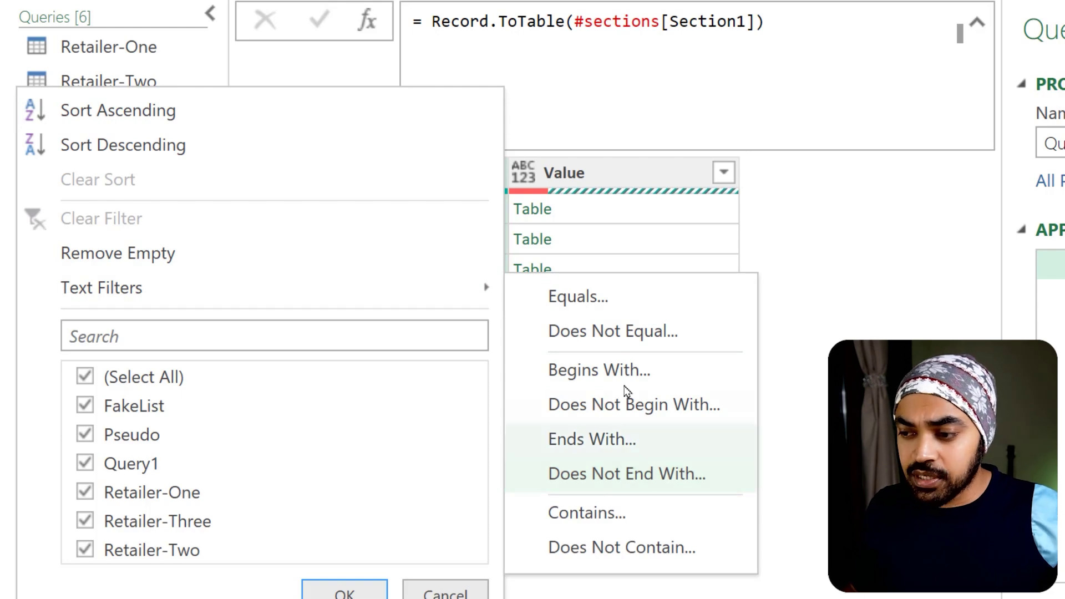
key(Escape)
click(640, 268)
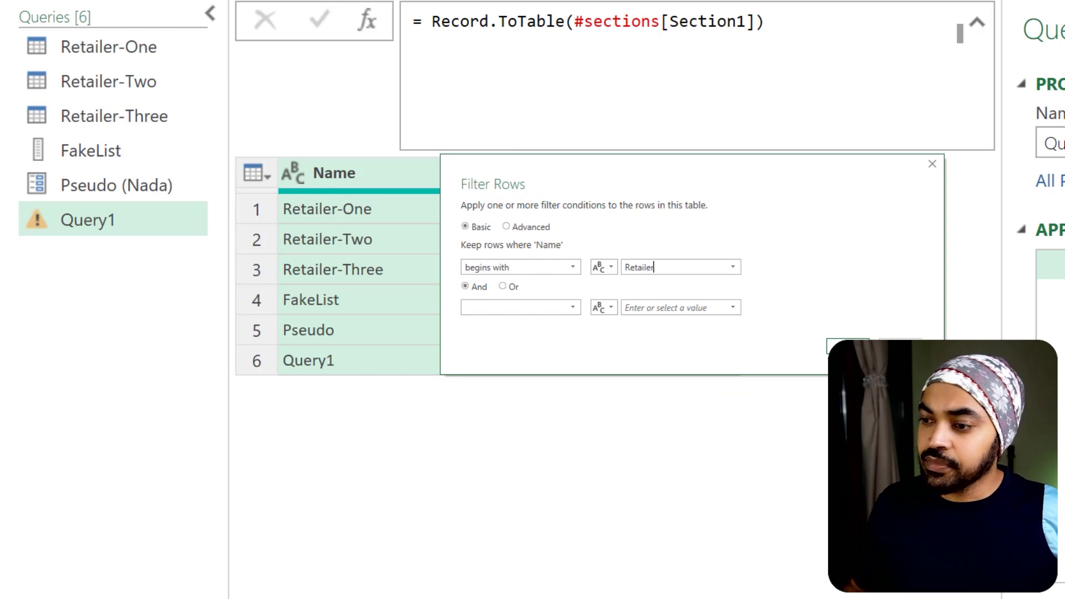
text(Retailer)
key(Return)
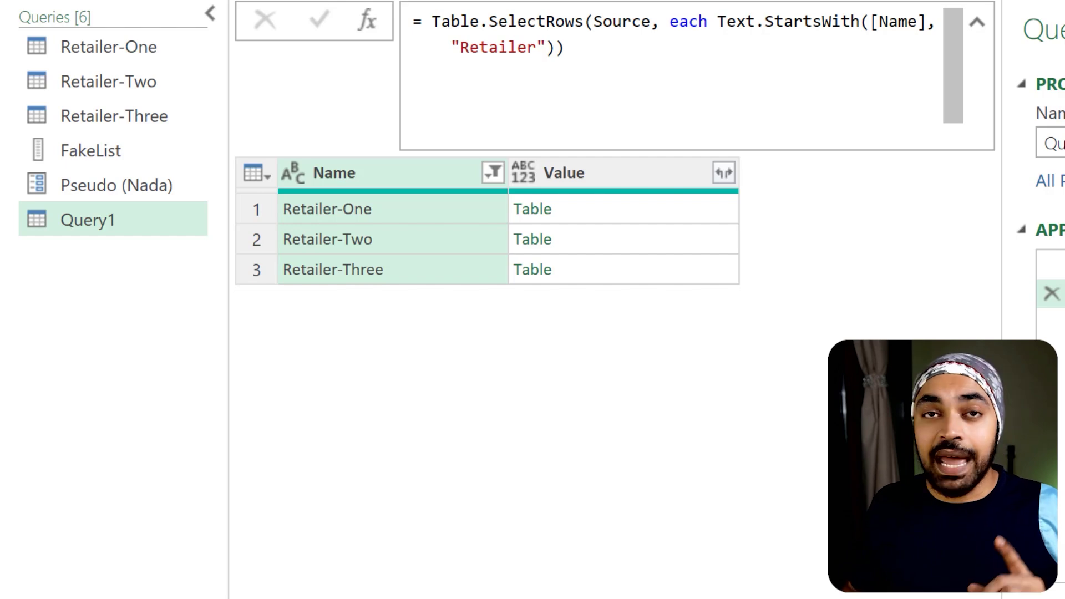
- Add Comparer.OrdinalIgnoreCase after "Retailer" in the Filtered Rows StartsWith condition
click(546, 47)
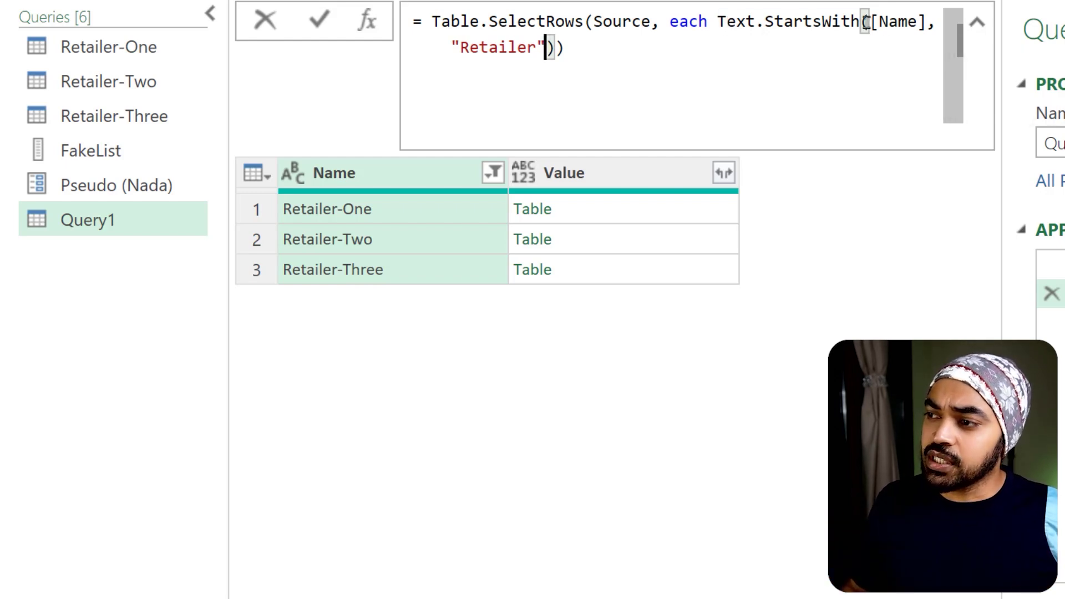
drag(869, 23, 926, 22)
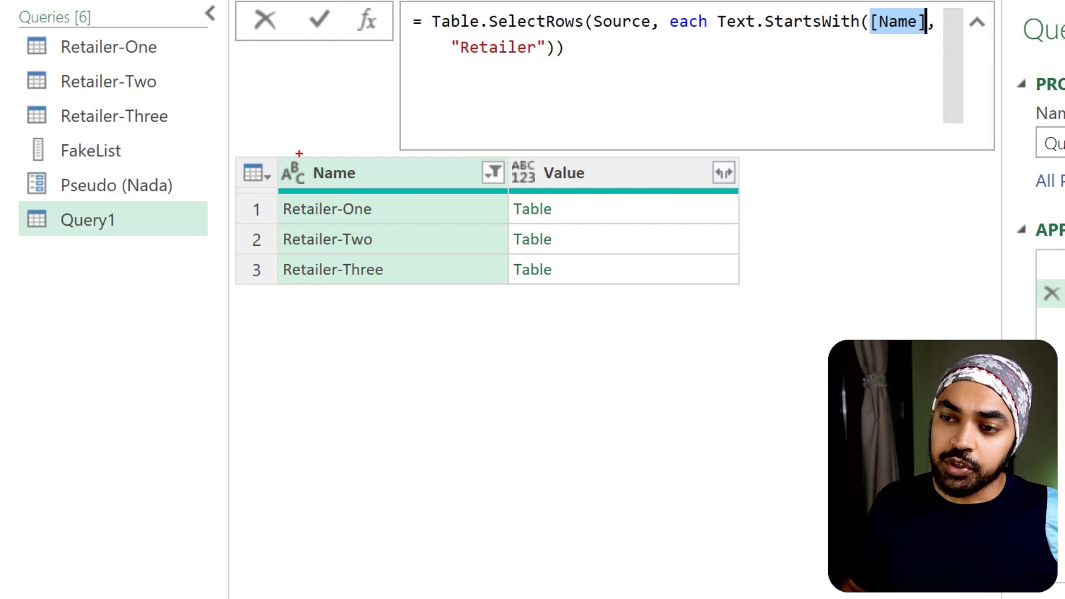
drag(299, 153, 397, 273)
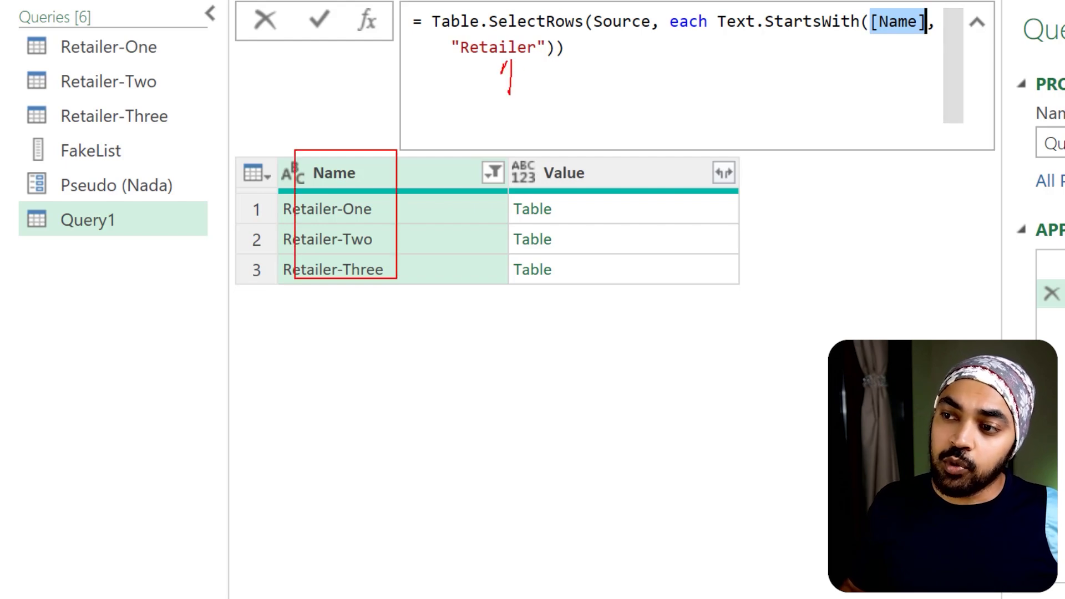
key(Escape)
click(547, 46)
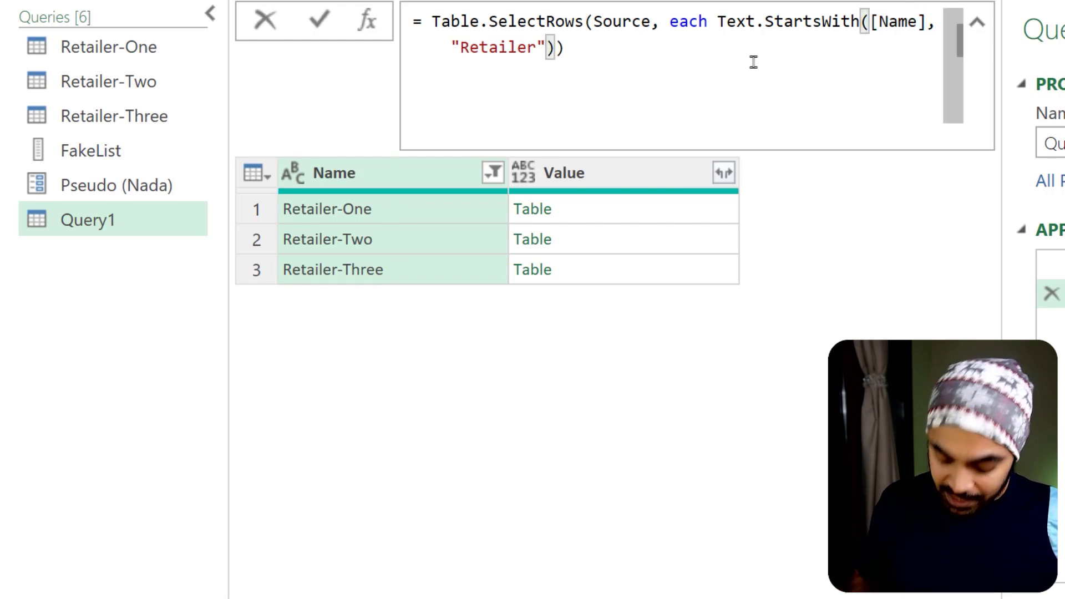
text(, or)
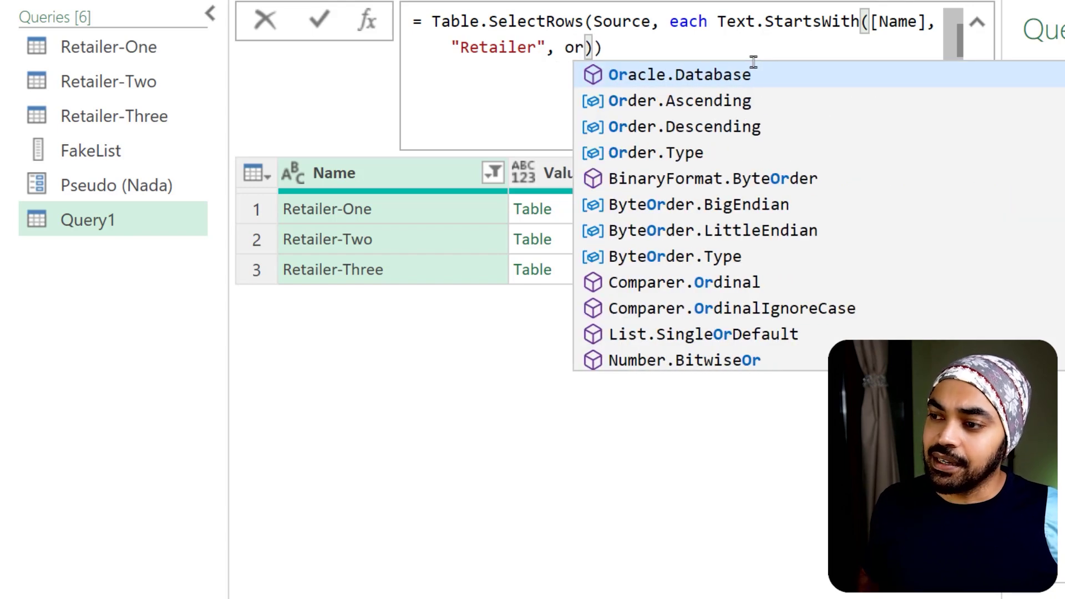
text(di)
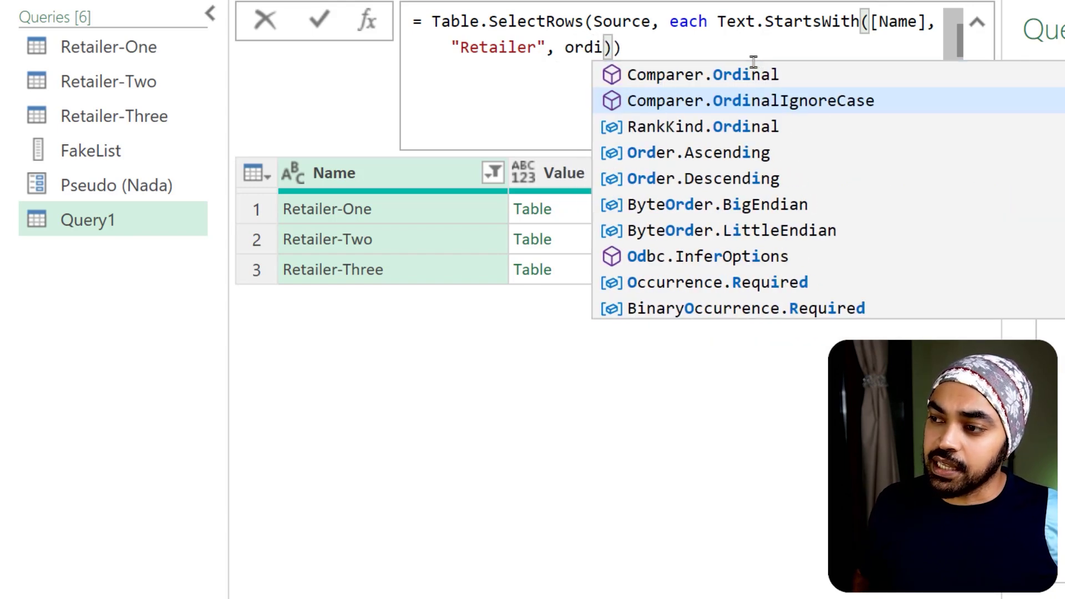
key(Tab)
click(844, 49)
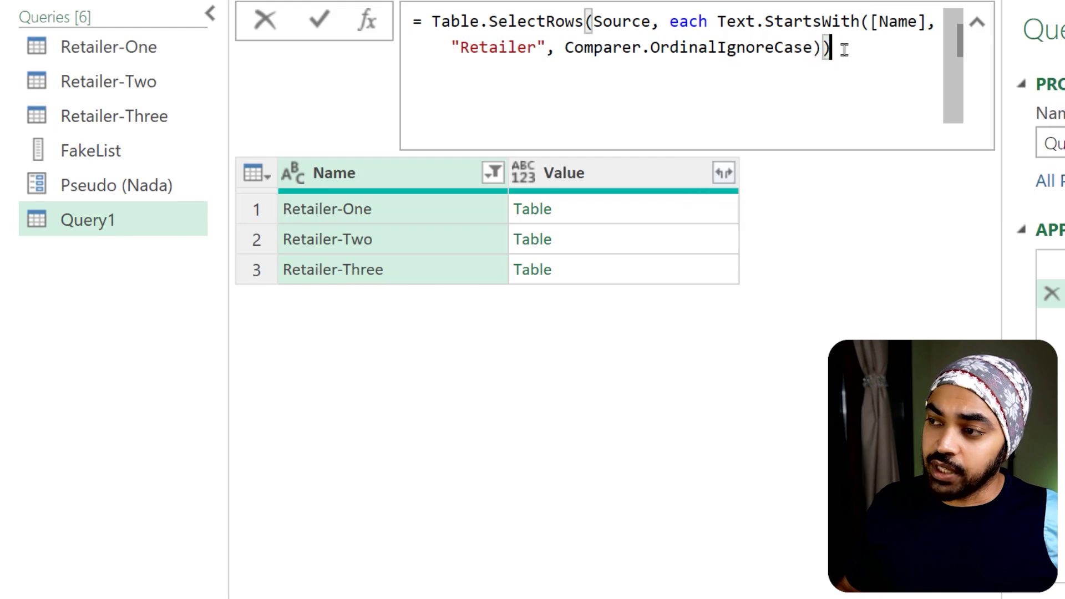
key(Return)
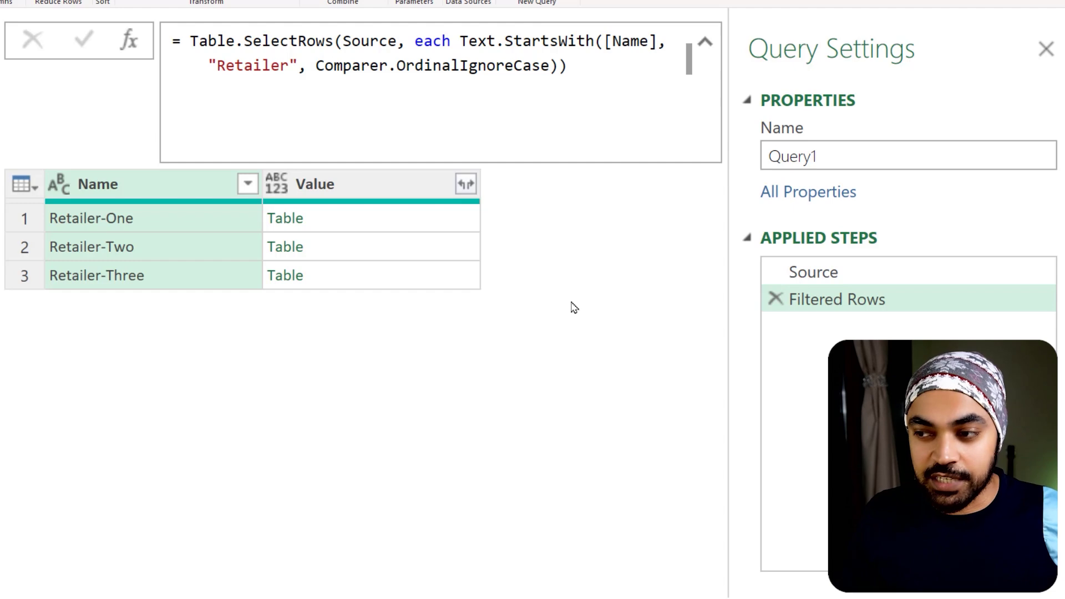
click(335, 222)
click(333, 246)
click(335, 277)
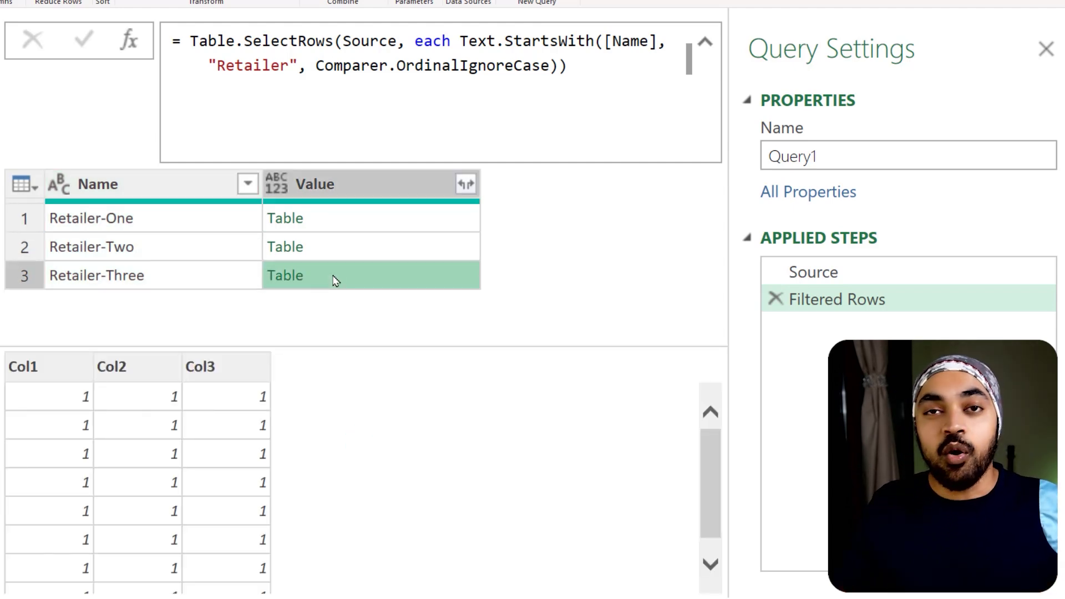
click(339, 180)
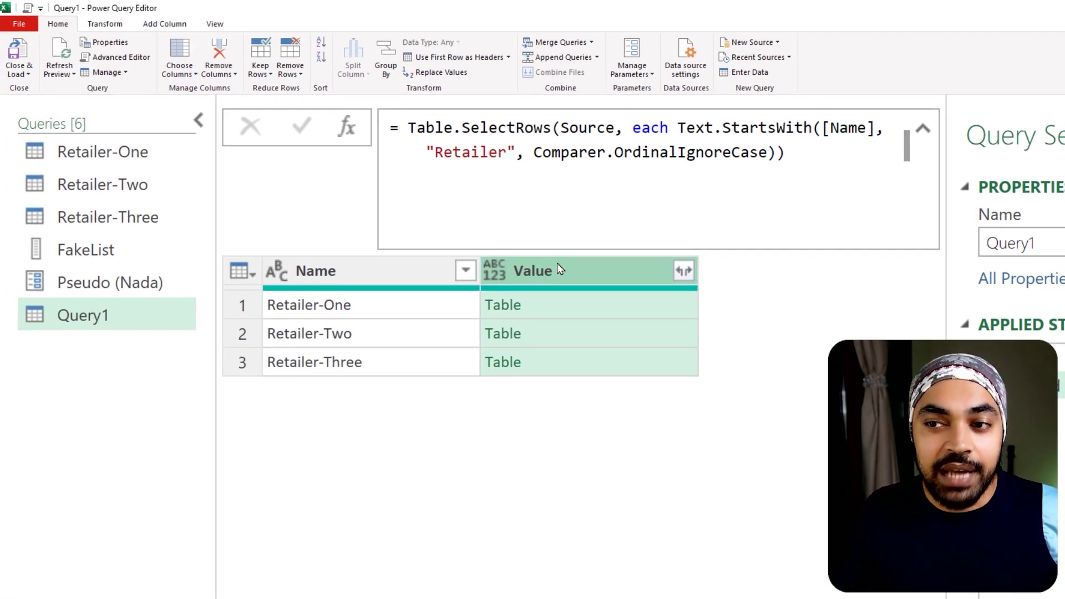
click(108, 150)
click(108, 216)
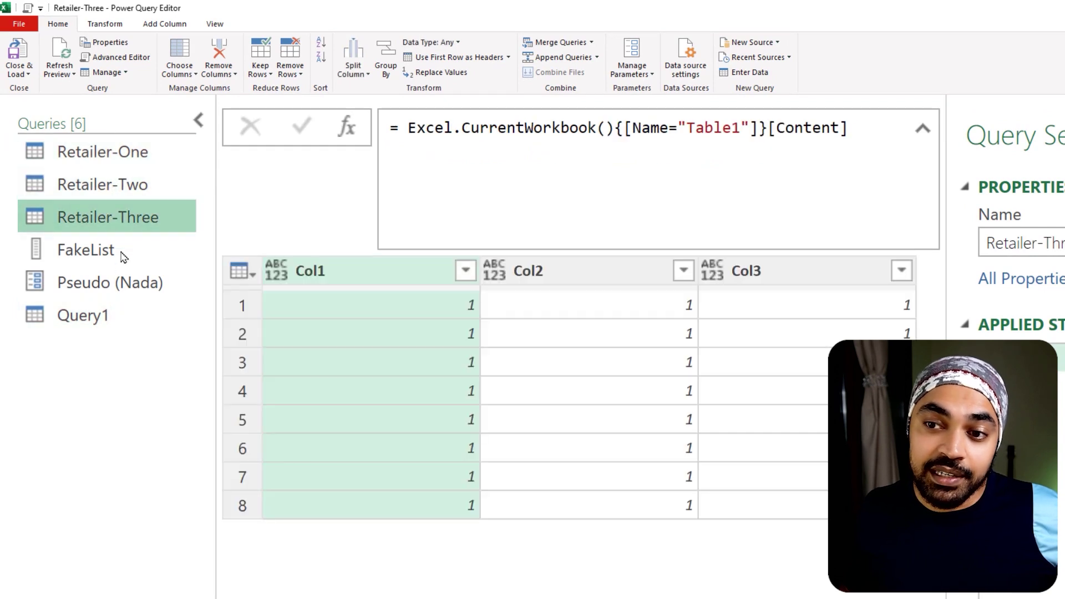
click(123, 320)
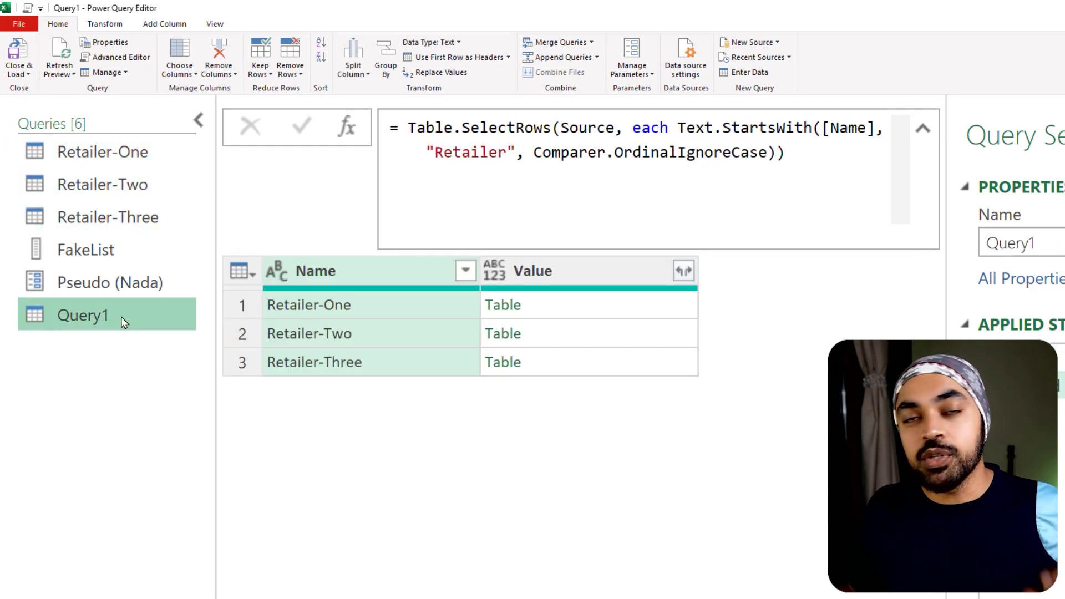